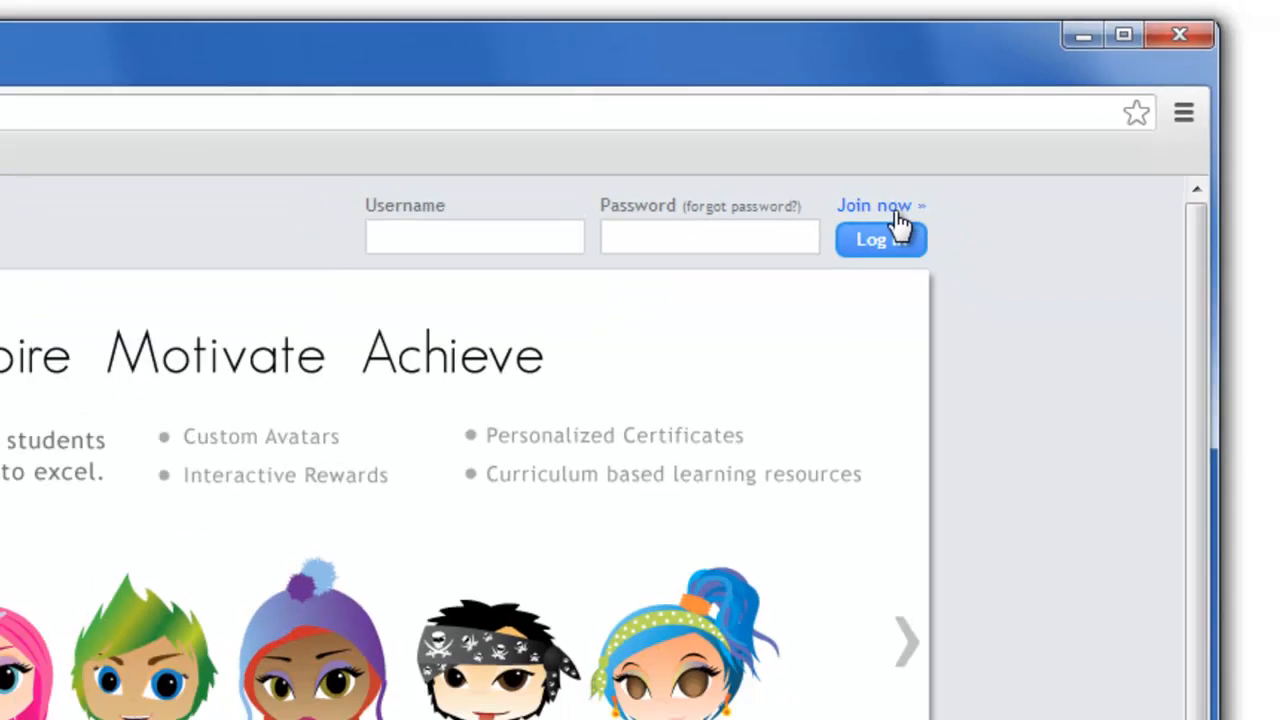
Start joining Studyladder as a teacher and bring up the free teacher account form
click(930, 266)
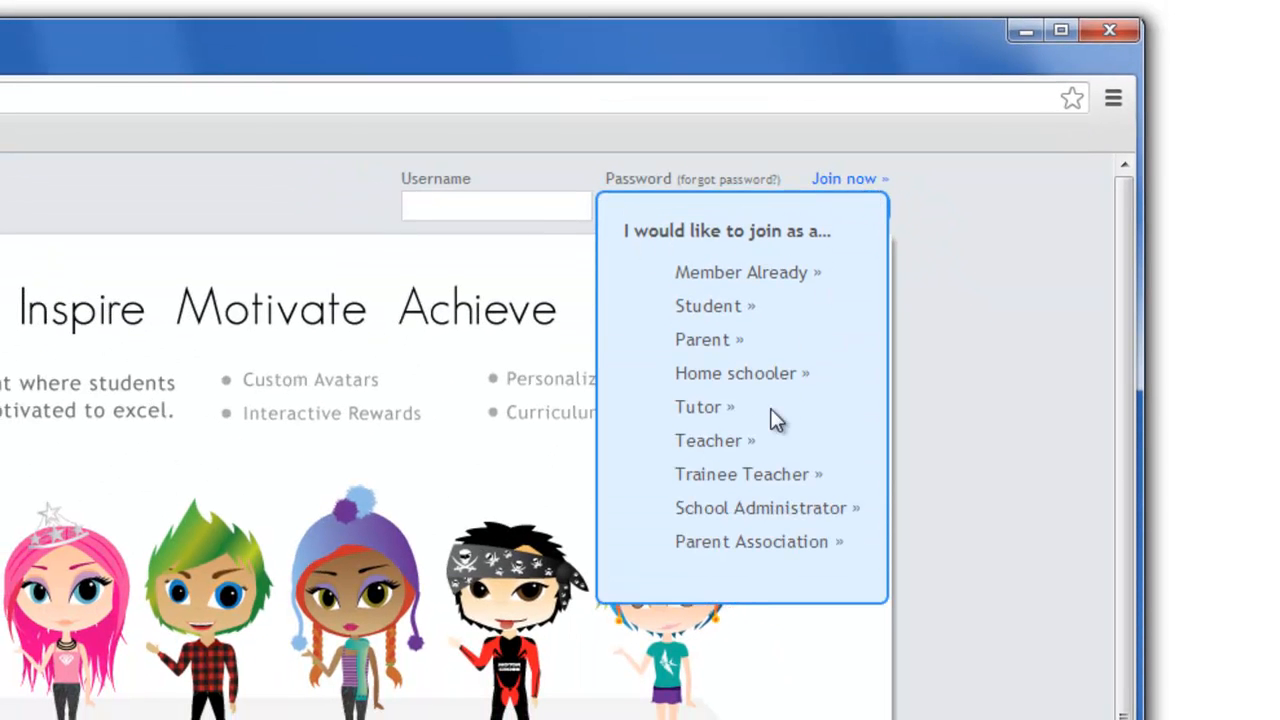
click(722, 443)
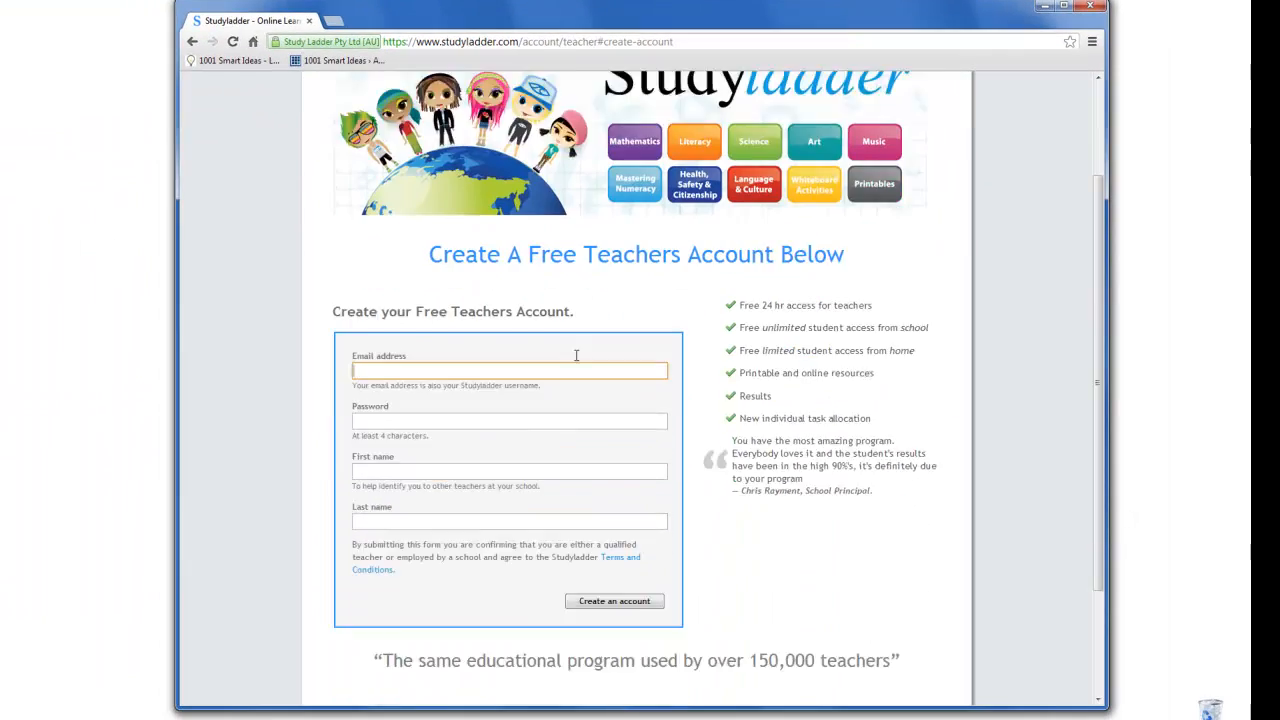
scroll(576, 355, down, 1)
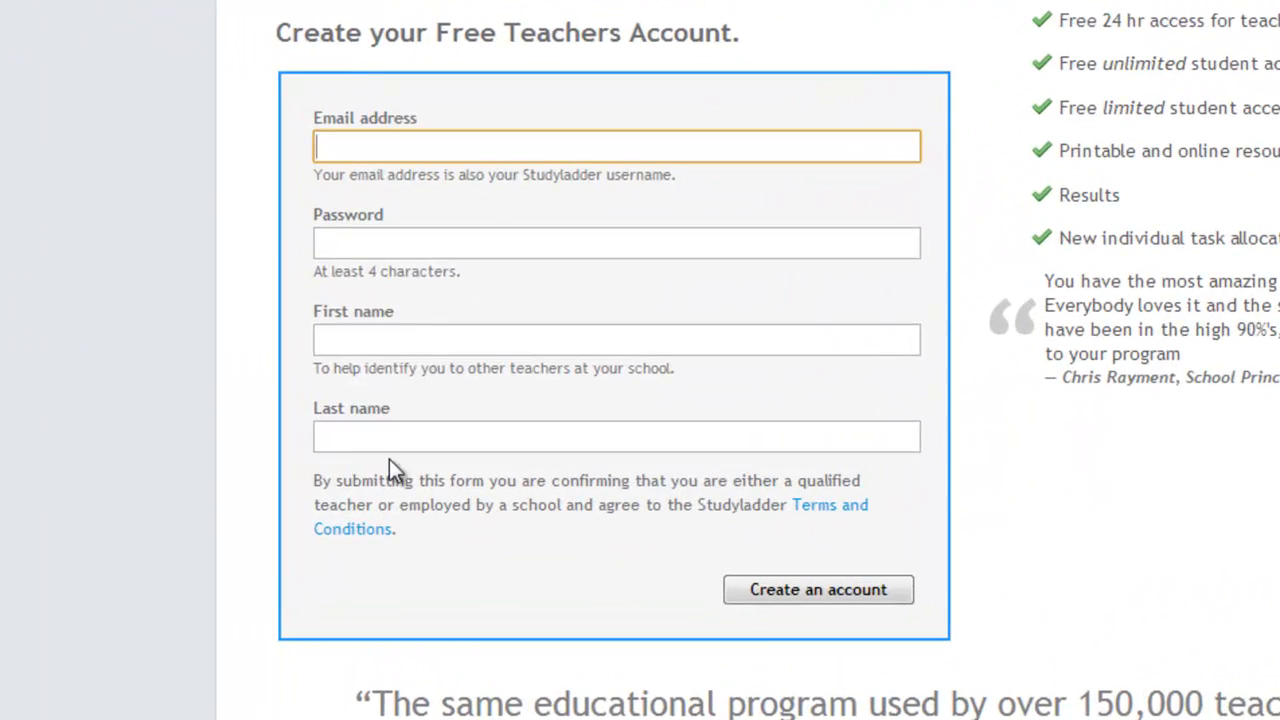
Fill in the teacher's email address, account password, first name and last name, and submit the account form
click(424, 143)
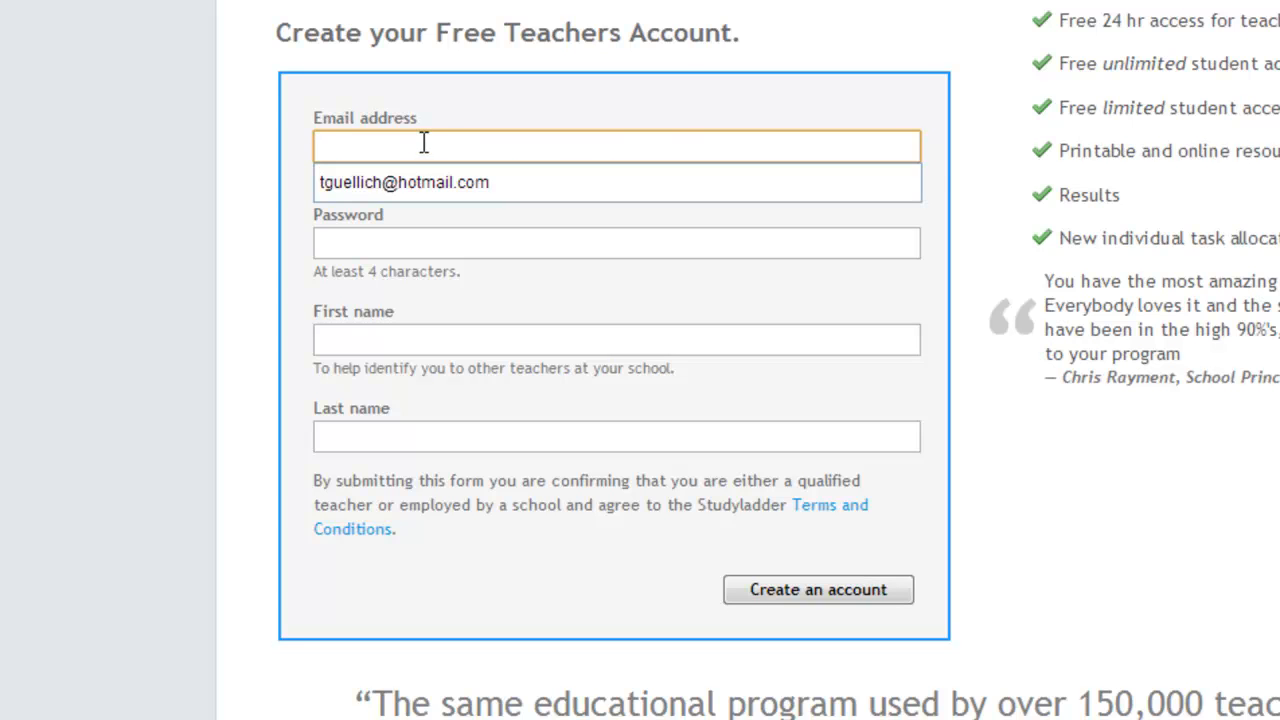
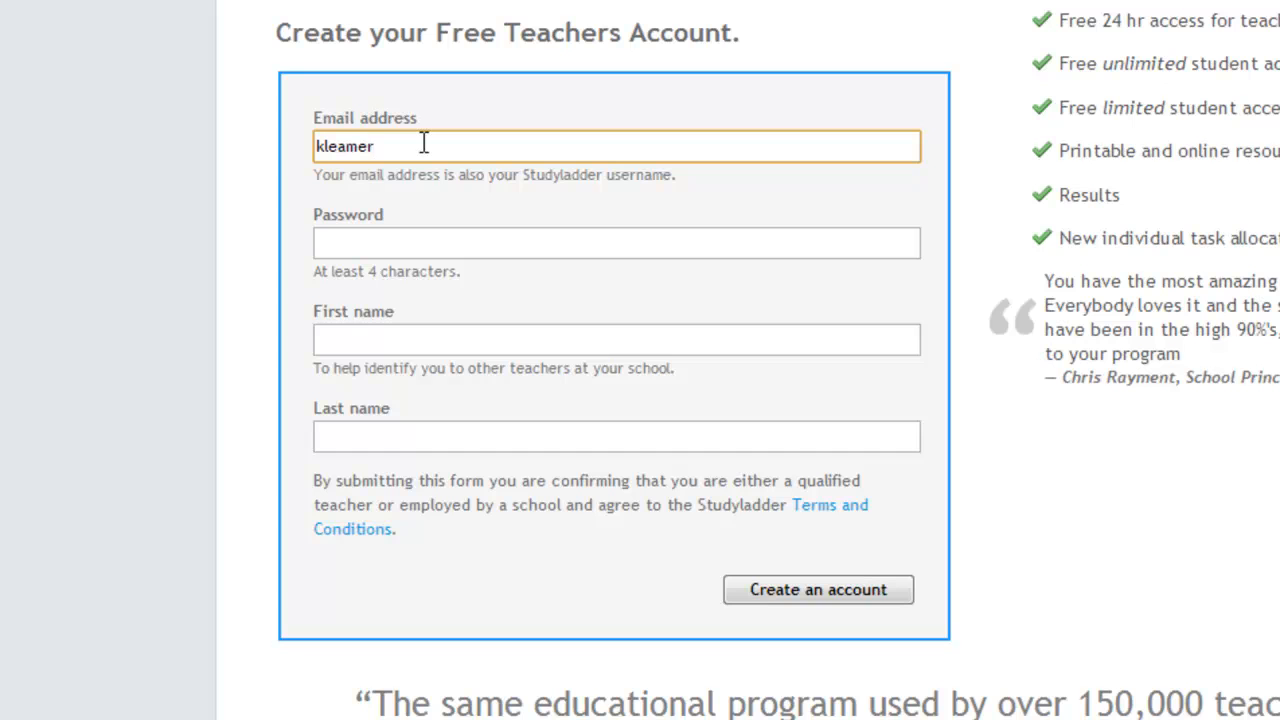
click(444, 248)
text(pas)
click(430, 340)
text(K)
click(418, 434)
text(Leamer)
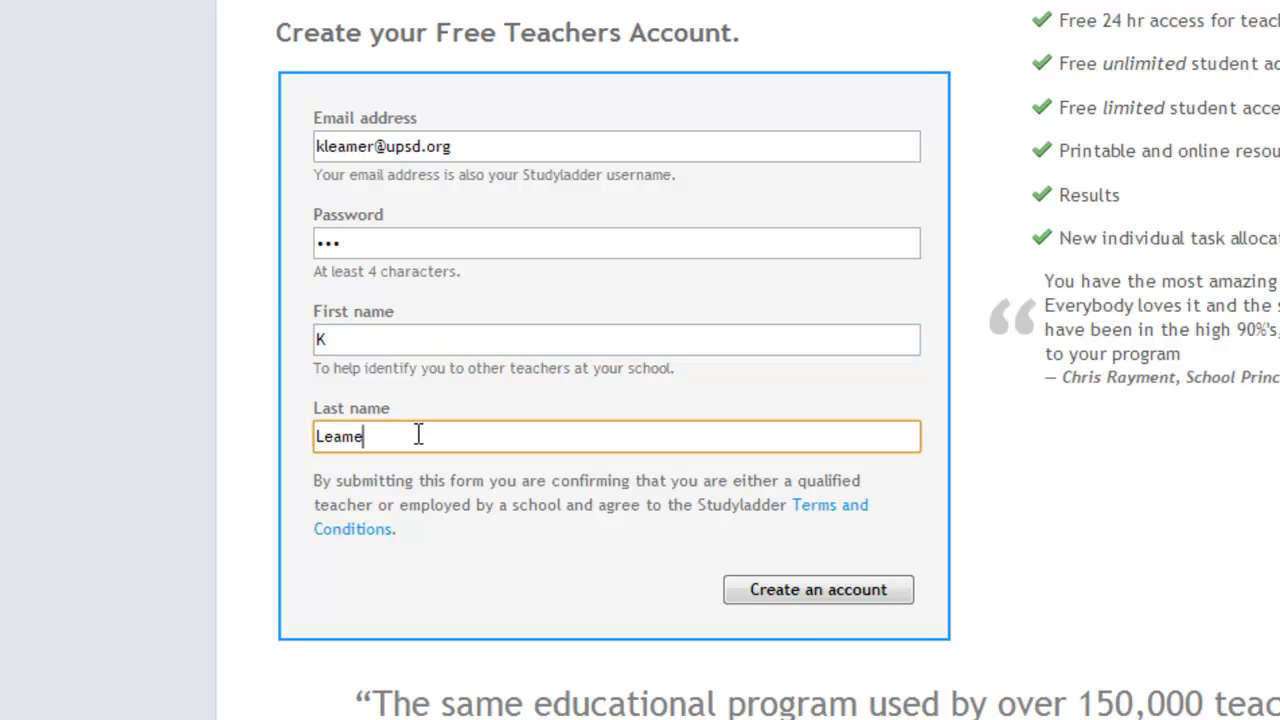
click(801, 600)
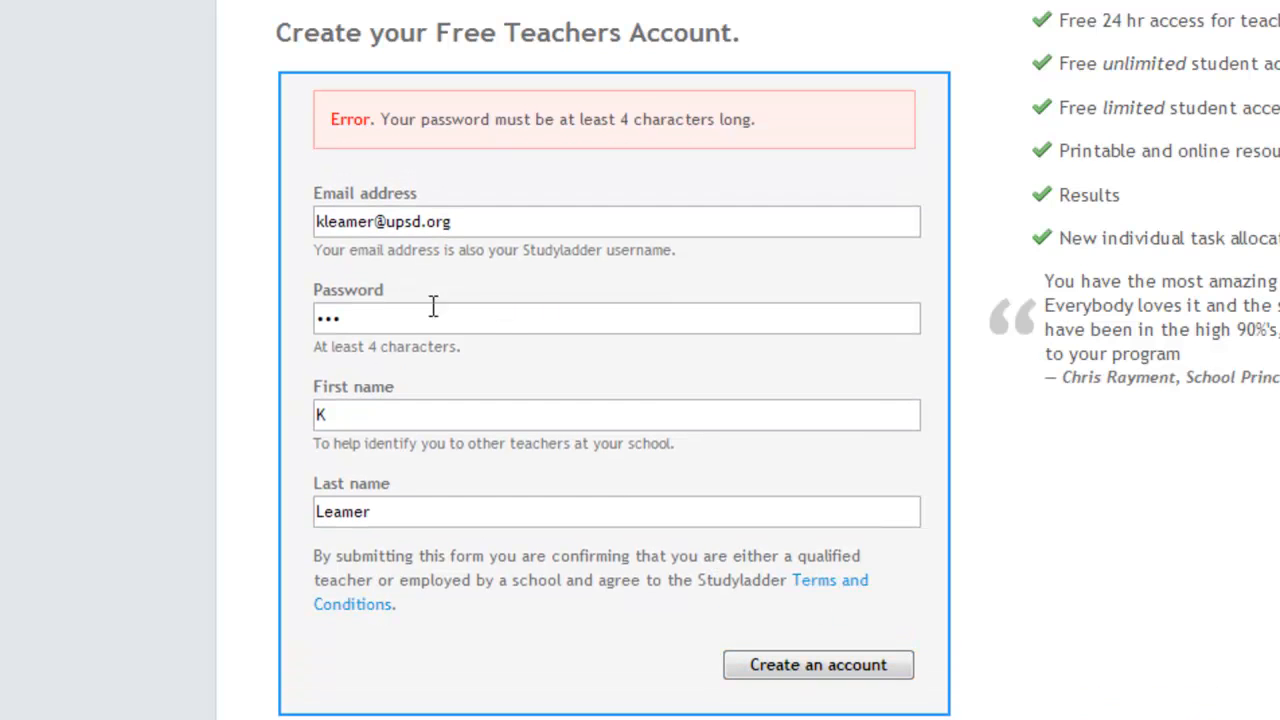
Replace the account password with one of at least 4 characters and resubmit the form
click(382, 320)
key(BackSpace)
key(BackSpace)
key(BackSpace)
text(*****)
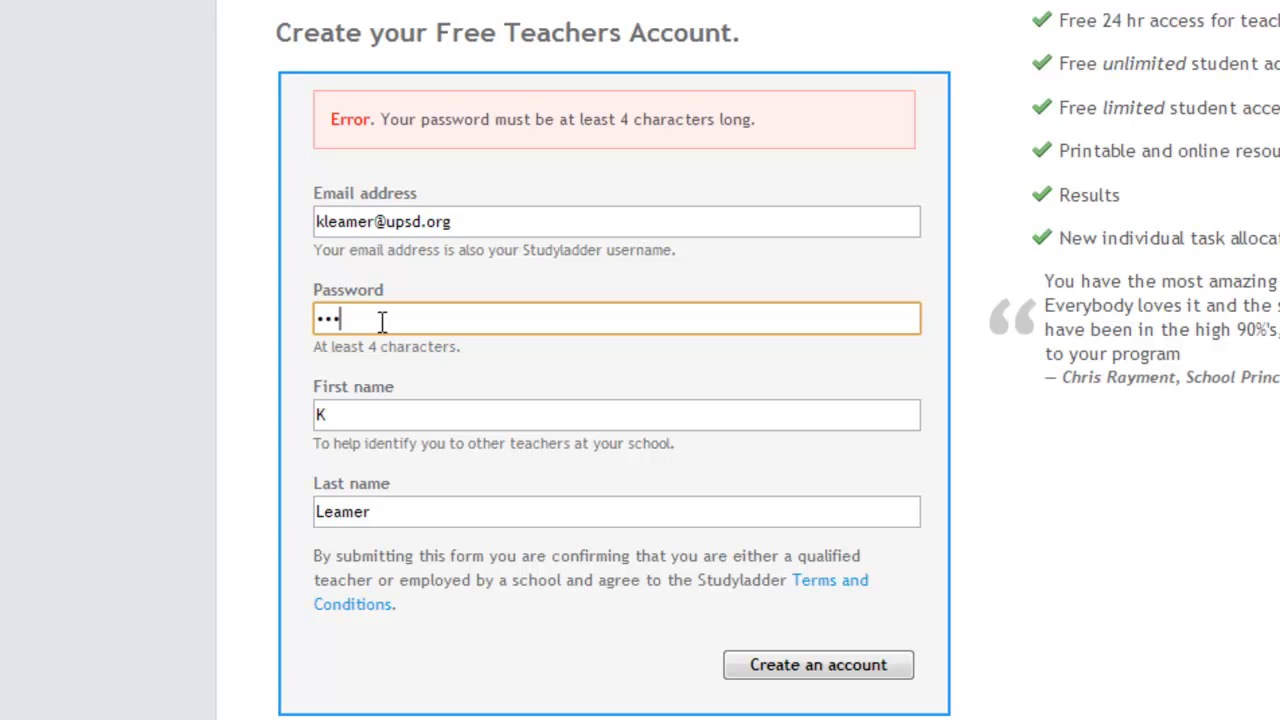
click(850, 672)
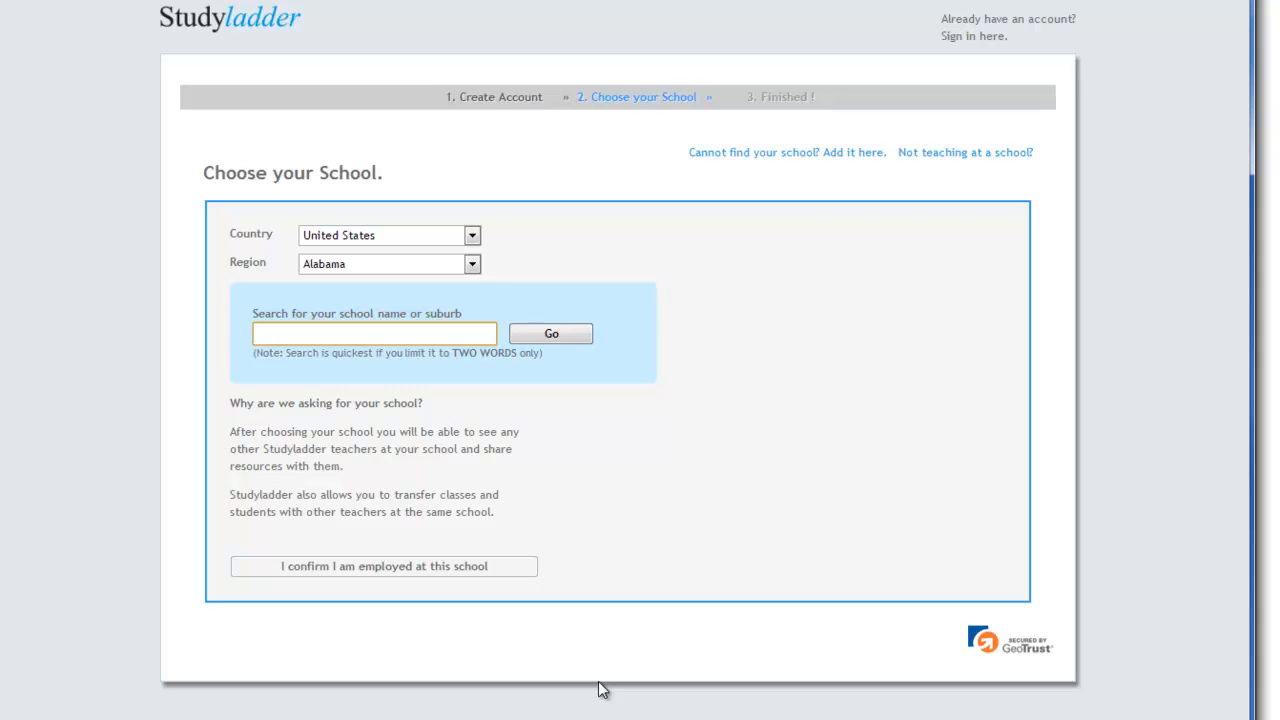
Search for the school "Hereford", confirm employment at Hereford El Sch, Hereford, Pennsylvania, and dismiss the browser's offer to save the password
text(Hereford)
click(568, 345)
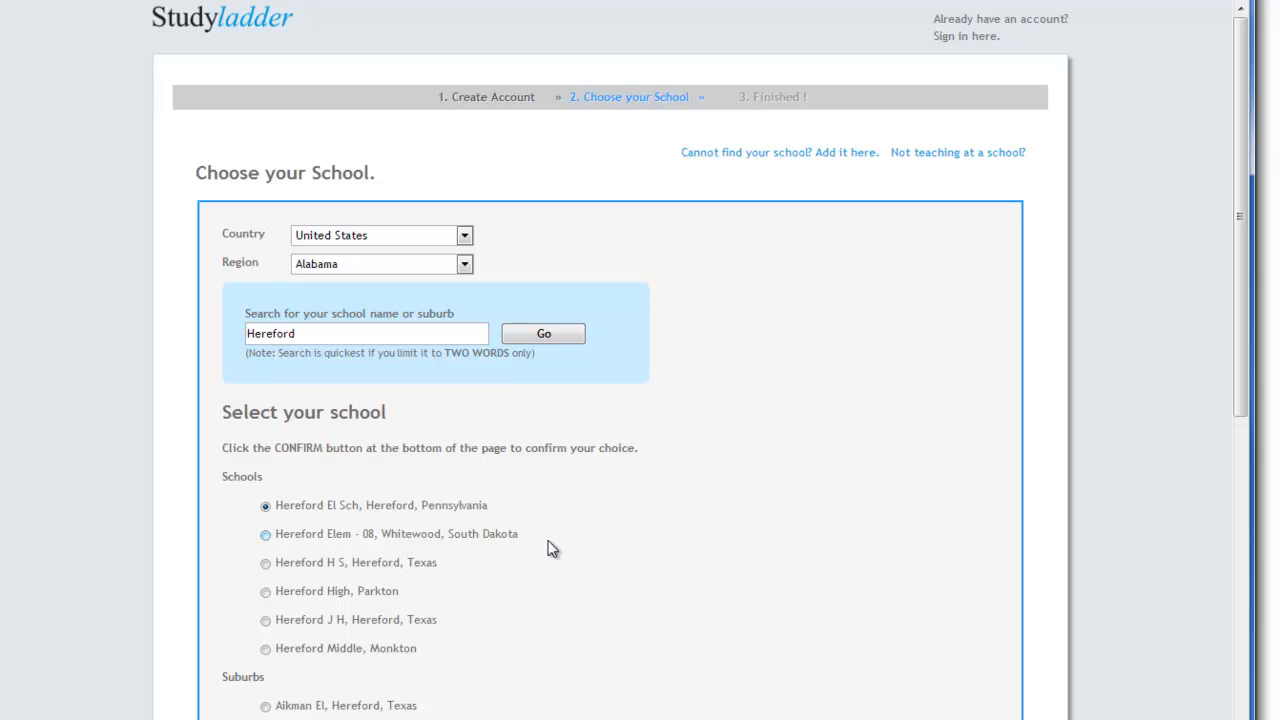
drag(1241, 157, 1232, 605)
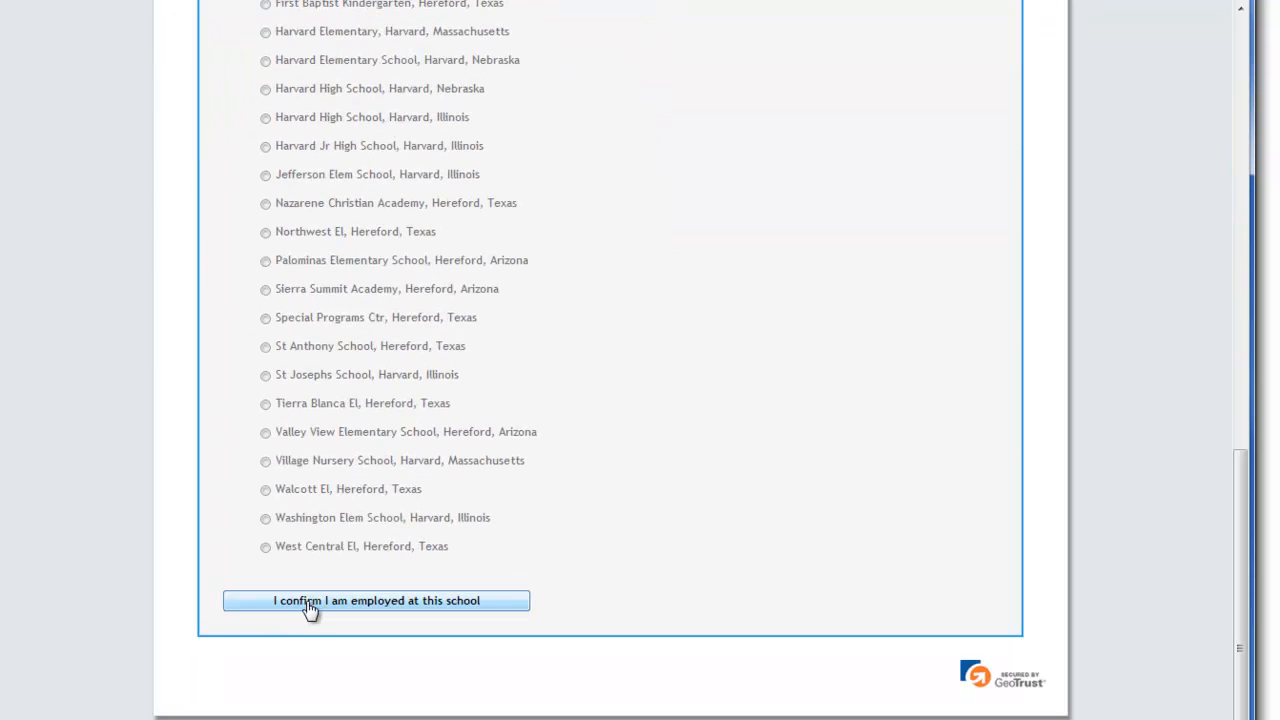
click(390, 595)
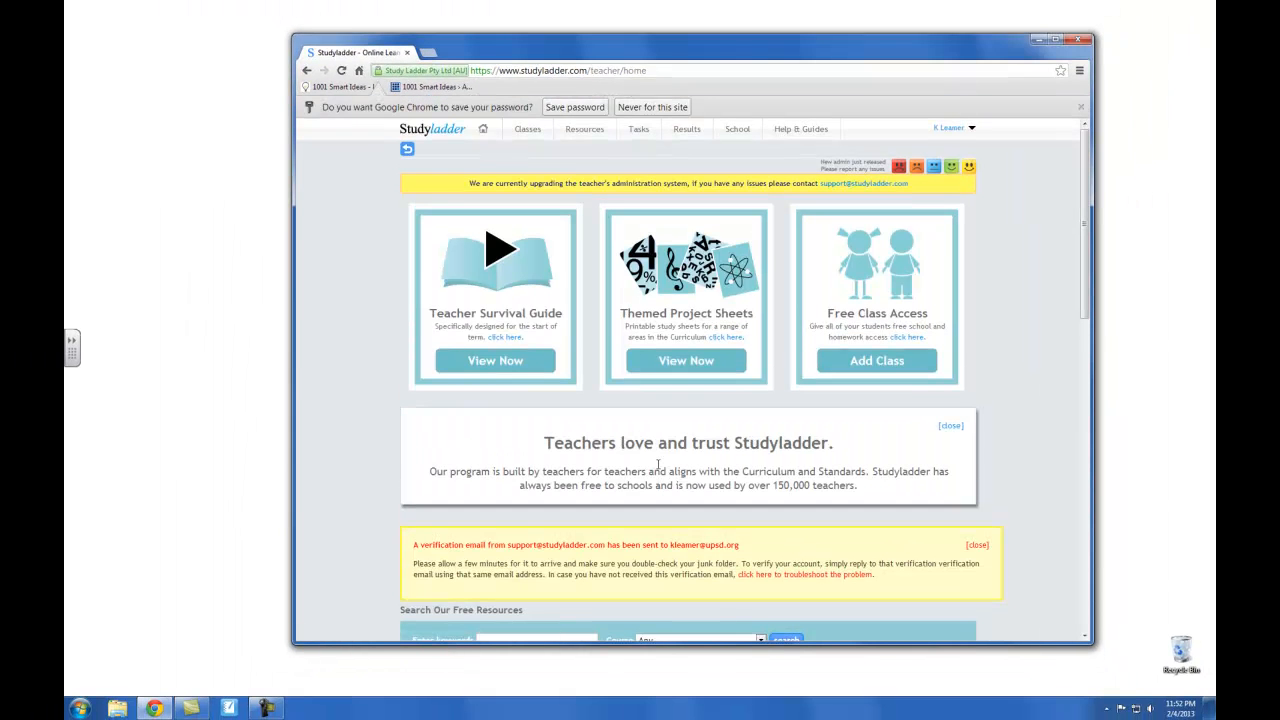
click(1081, 107)
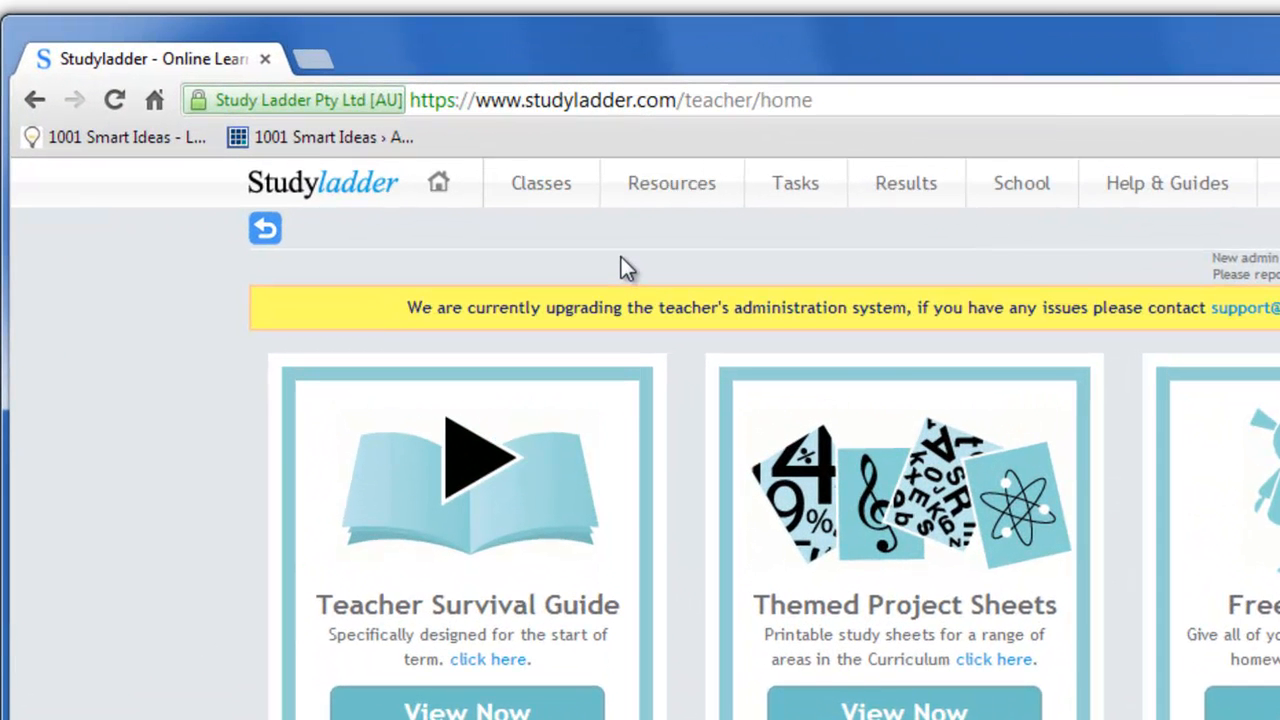
Begin a new class named Kindergarten with the level Yellow (kinder)
mouse_move(535, 193)
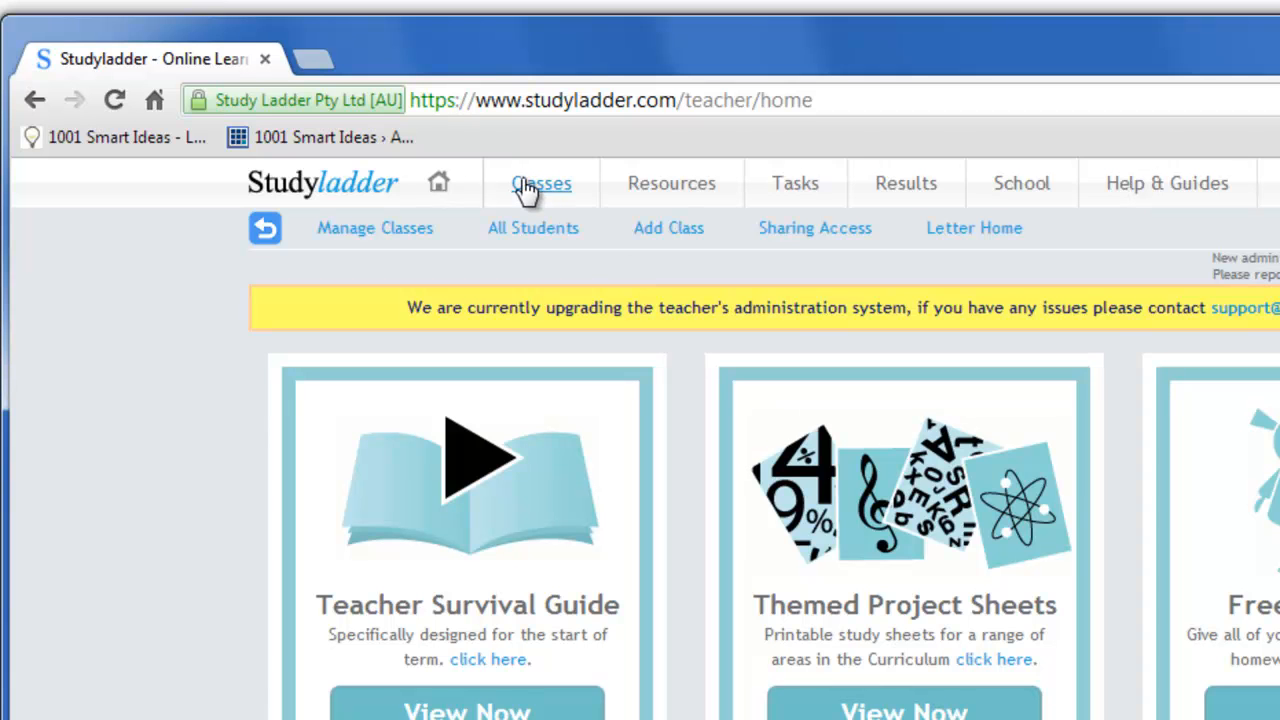
click(698, 240)
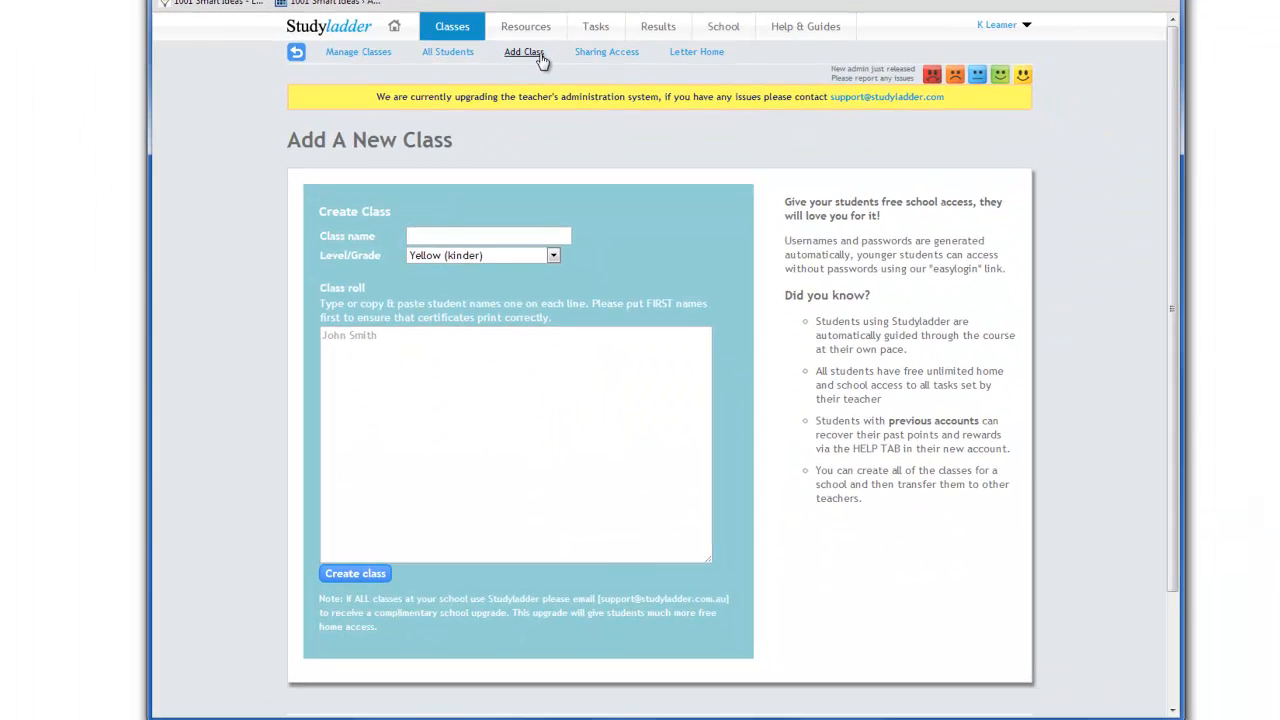
click(431, 231)
text(Kindergarten)
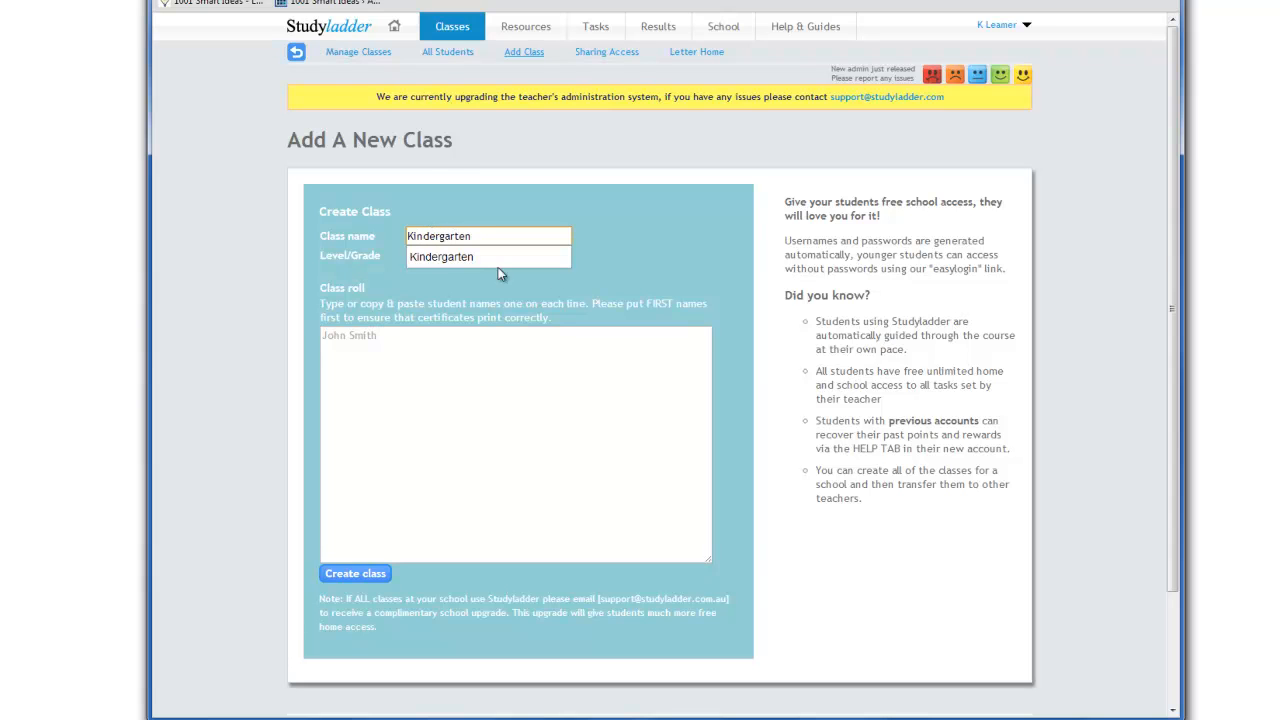
click(600, 277)
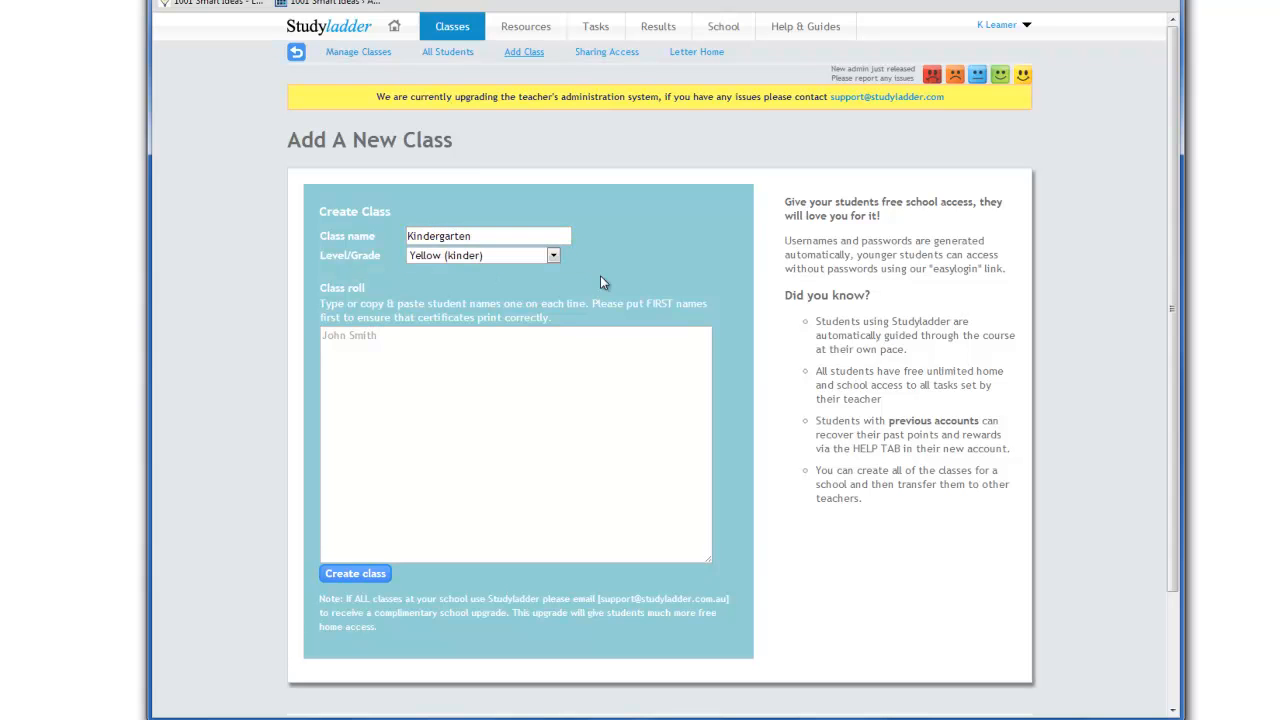
click(453, 258)
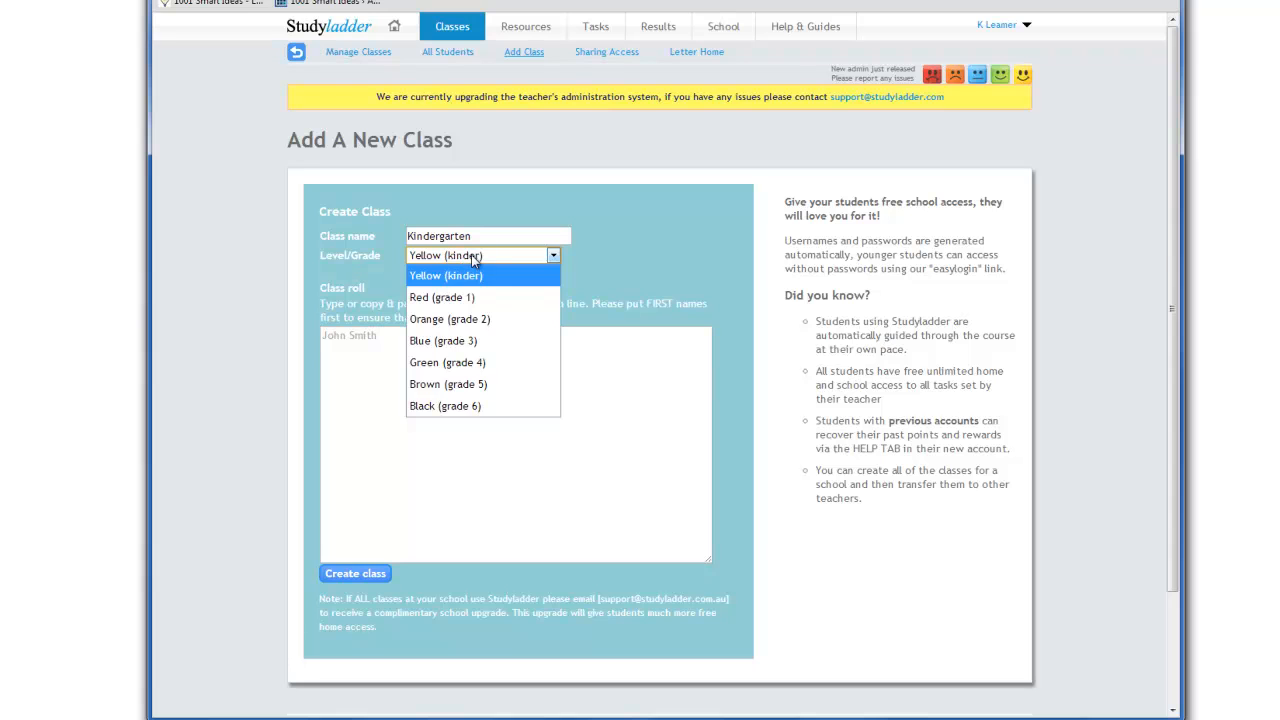
click(471, 254)
Enter the first student's first and last name on the first line of the class roll
click(411, 349)
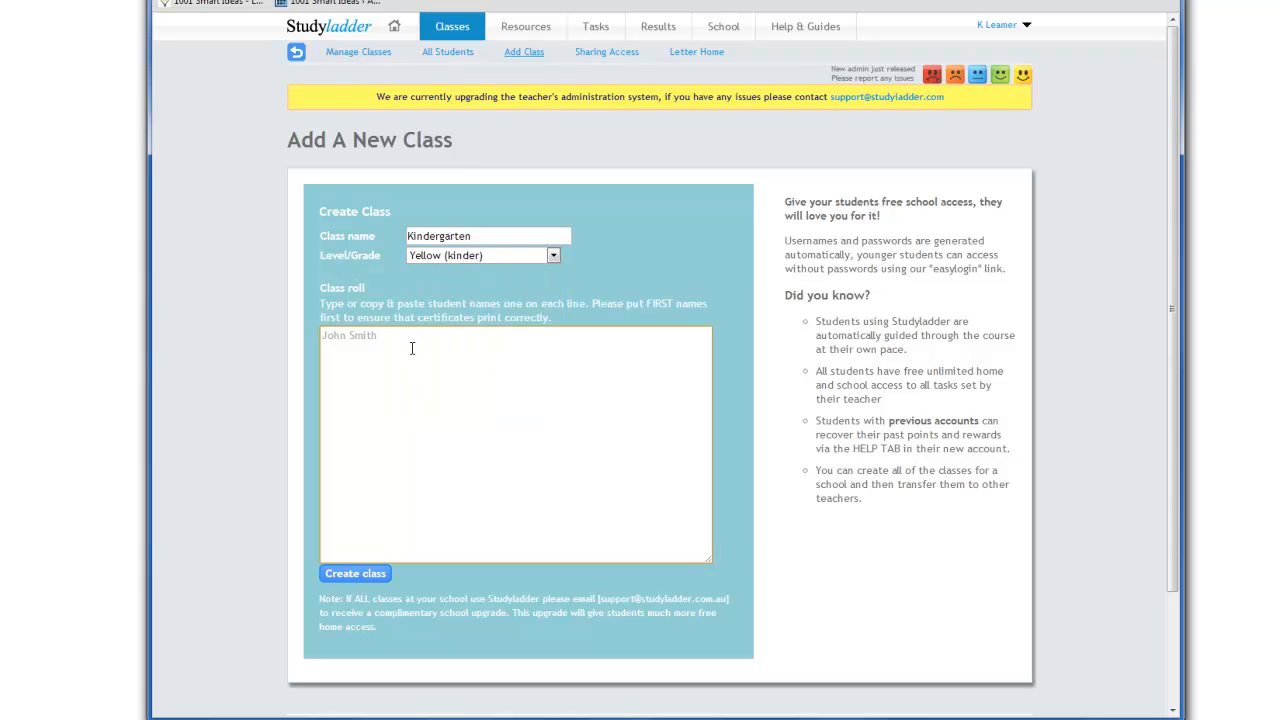
text(Baby Ruth)
key(Return)
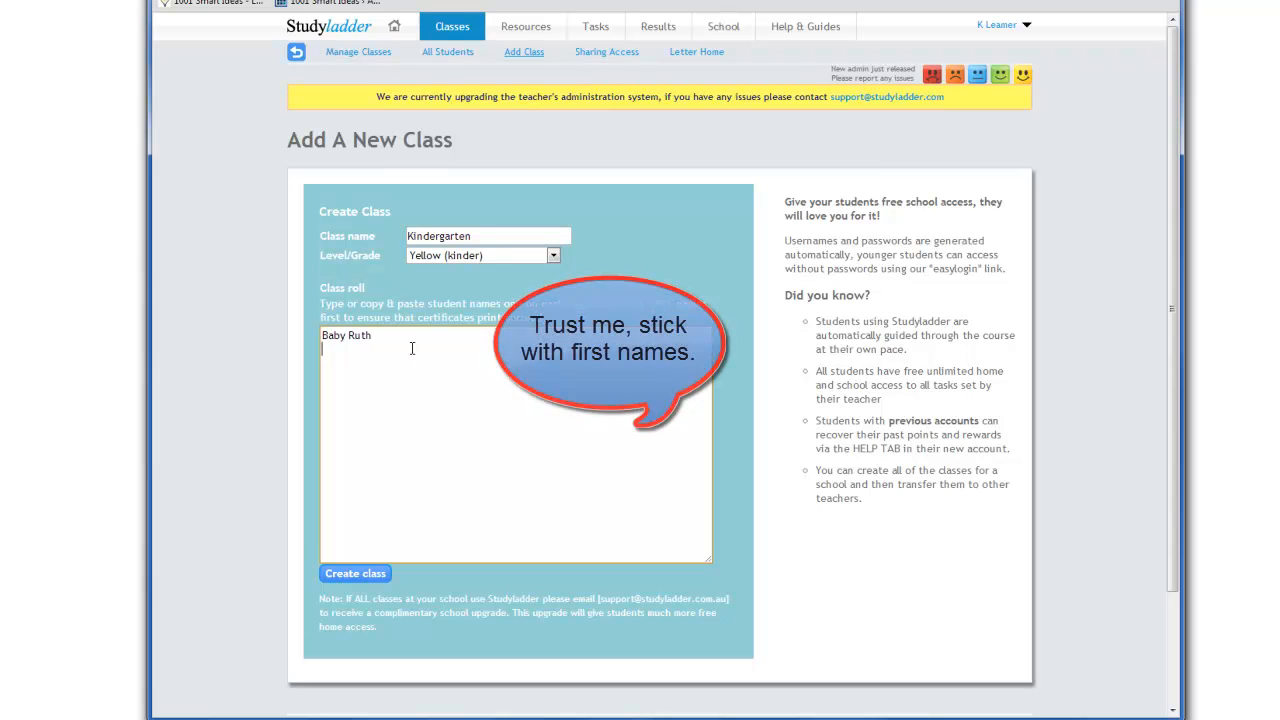
Shorten the first student's last name on the class roll to its initial
key(Up)
key(Right)
key(Right)
key(Right)
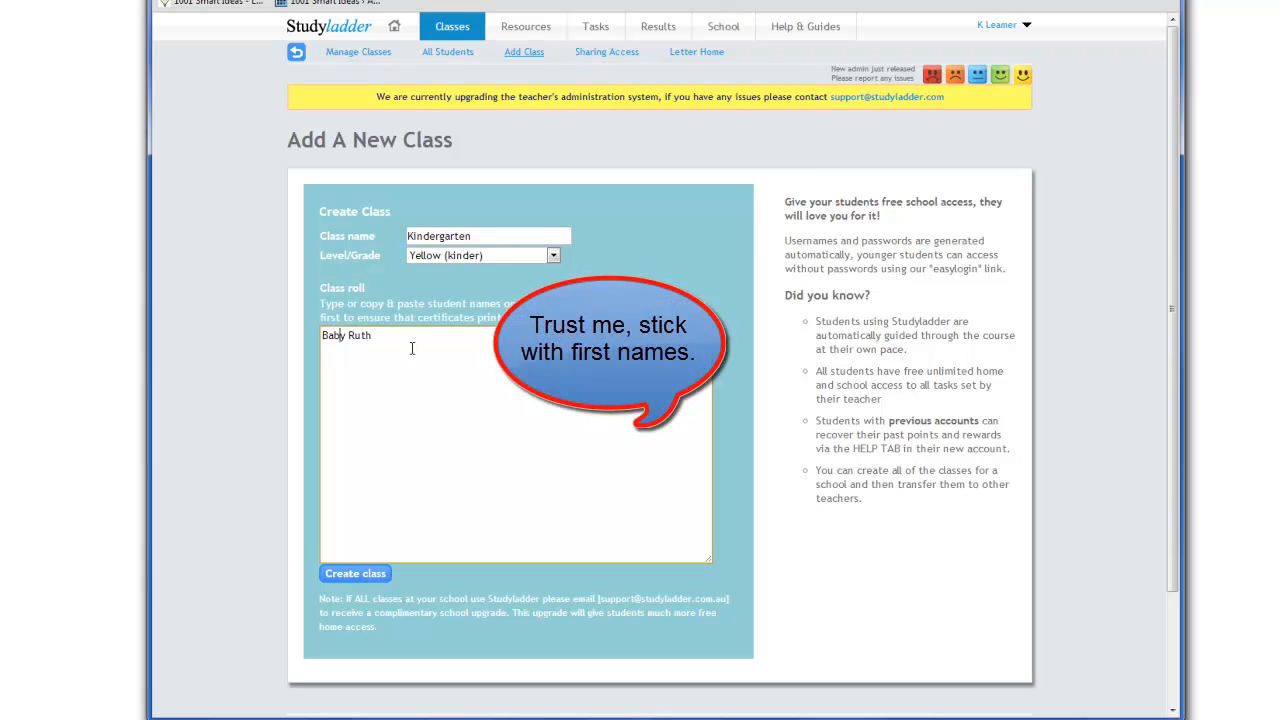
key(Right)
key(BackSpace)
key(BackSpace)
key(BackSpace)
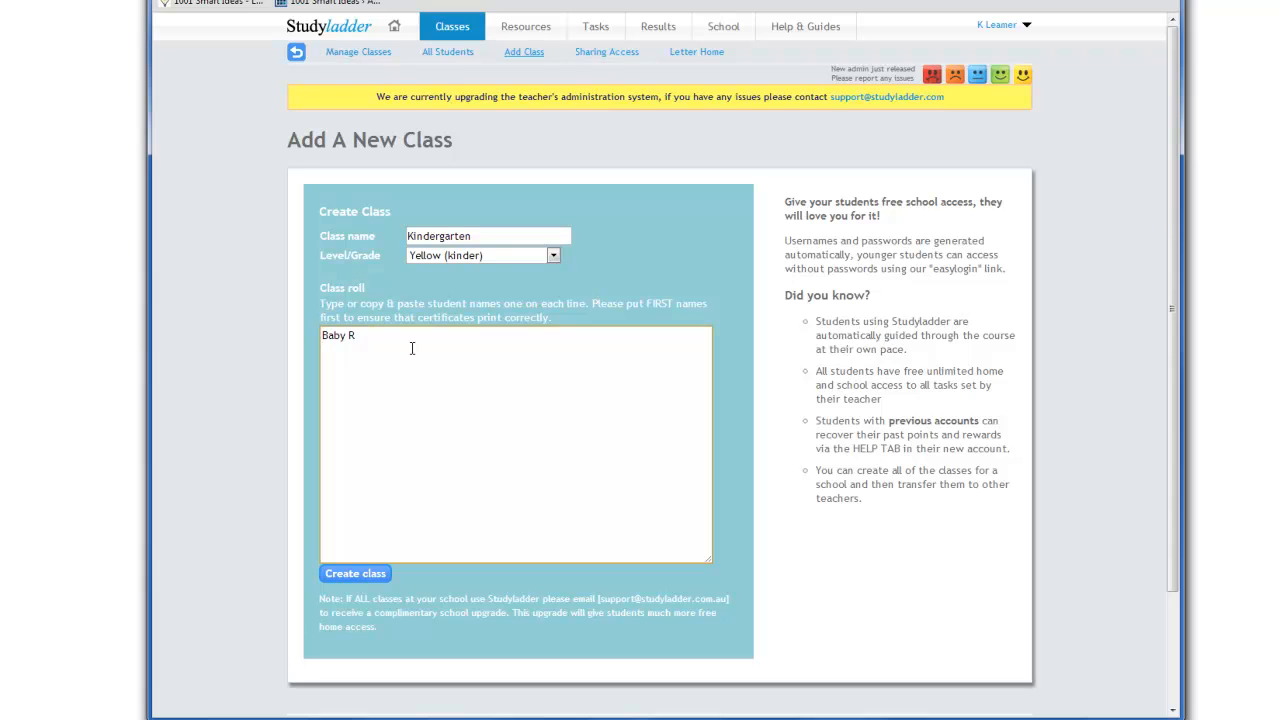
Add a second student by first name and last initial on a new line of the roll, and create the class
key(Return)
text(Snick Ers)
key(BackSpace)
key(BackSpace)
click(354, 575)
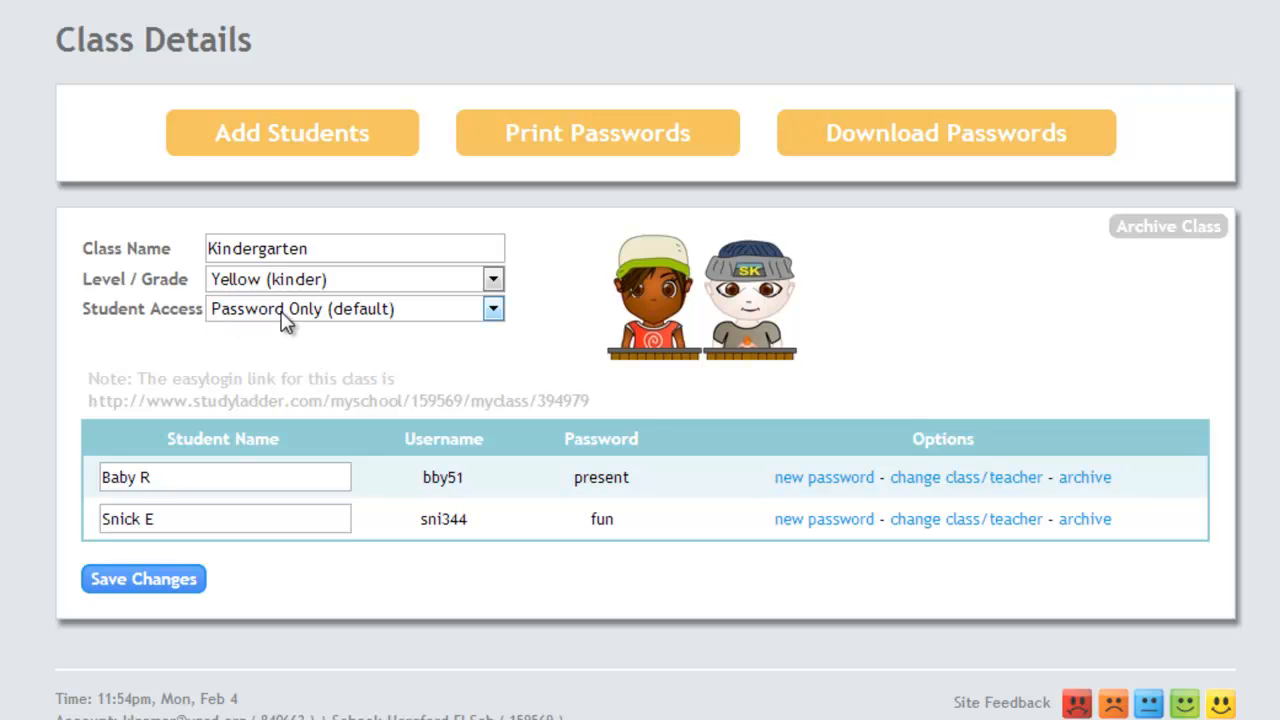
Choose Password Only (default) as the student access for the Kindergarten class and save the class details
click(496, 310)
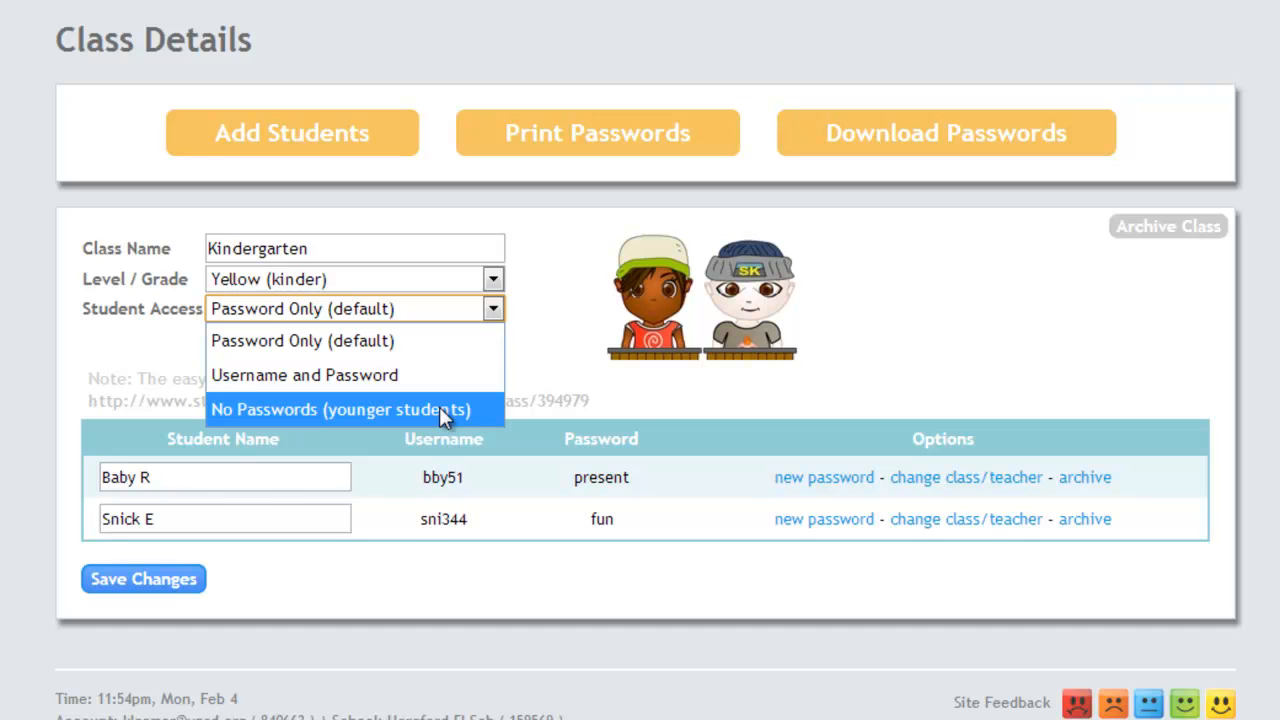
click(360, 345)
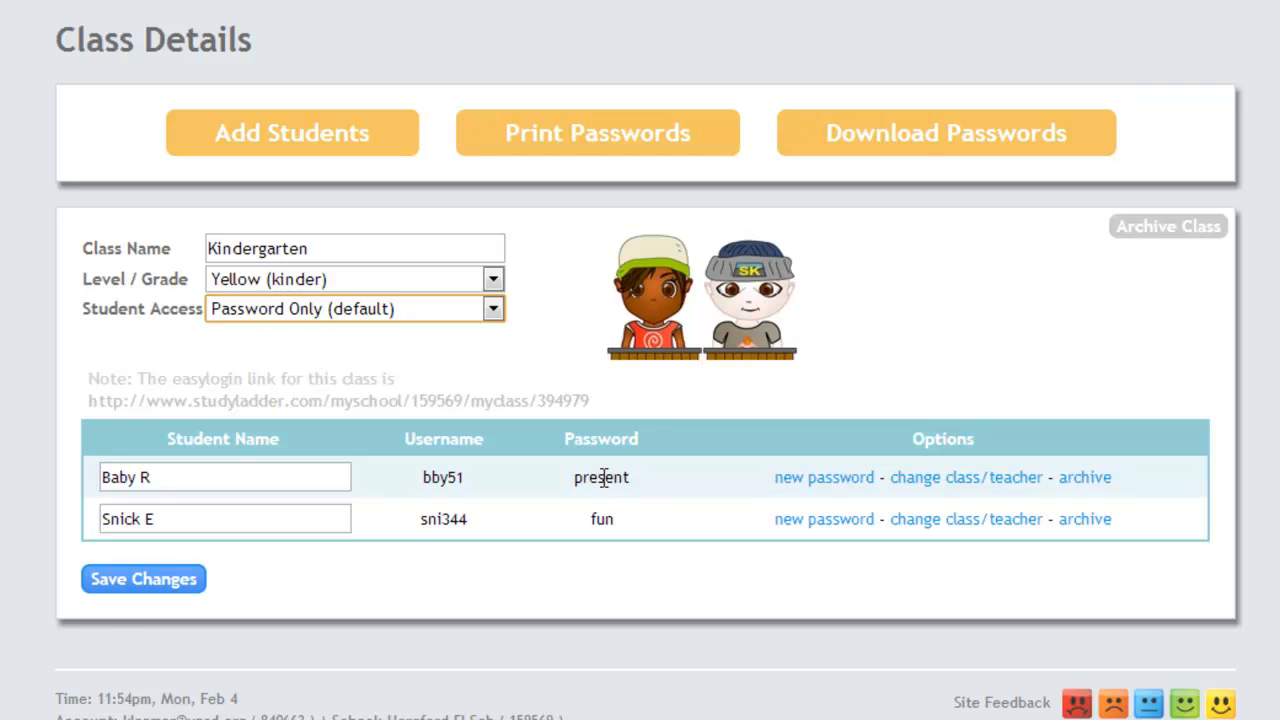
click(158, 586)
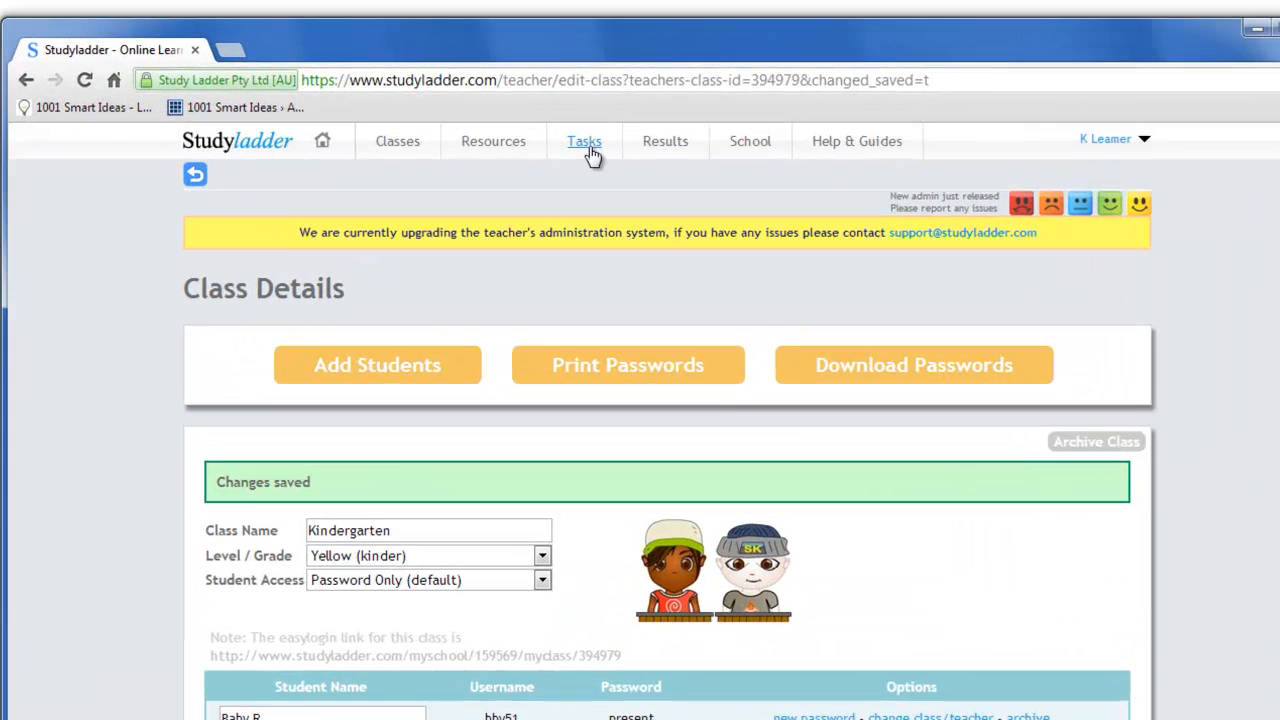
Go to the set tasks of the Kindergarten class and open the English resources for adding new tasks
mouse_move(642, 114)
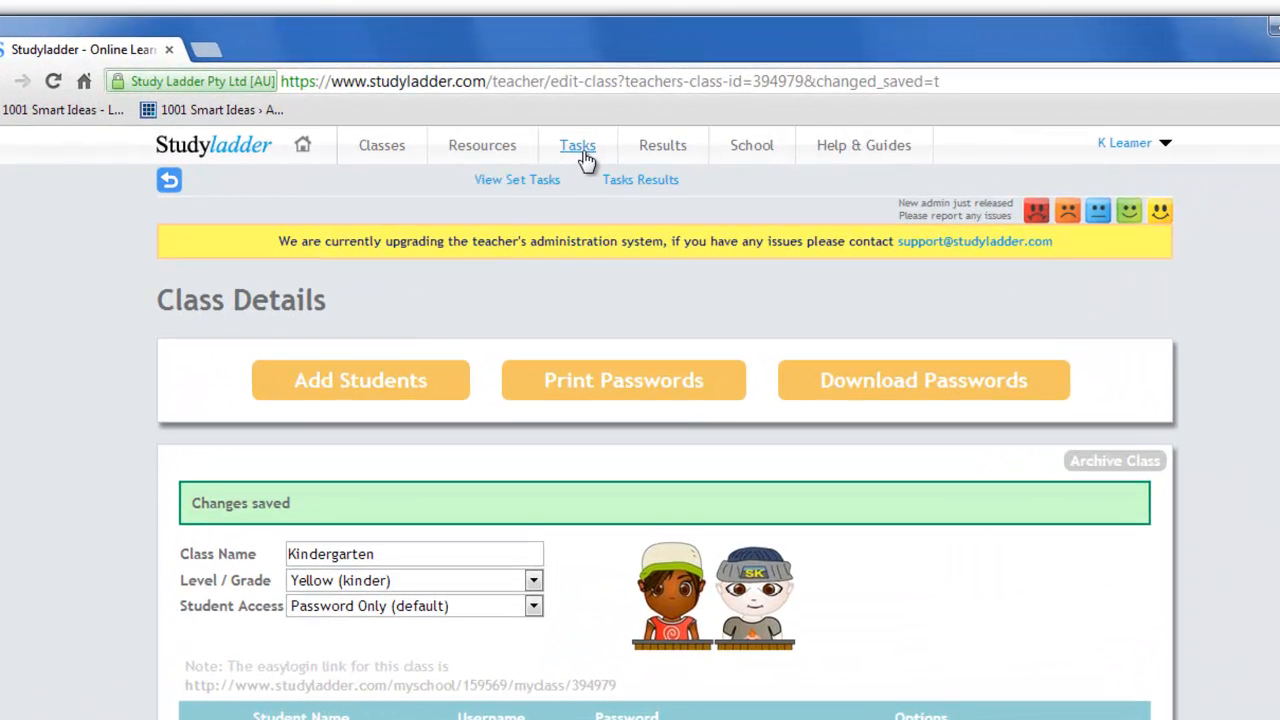
click(583, 158)
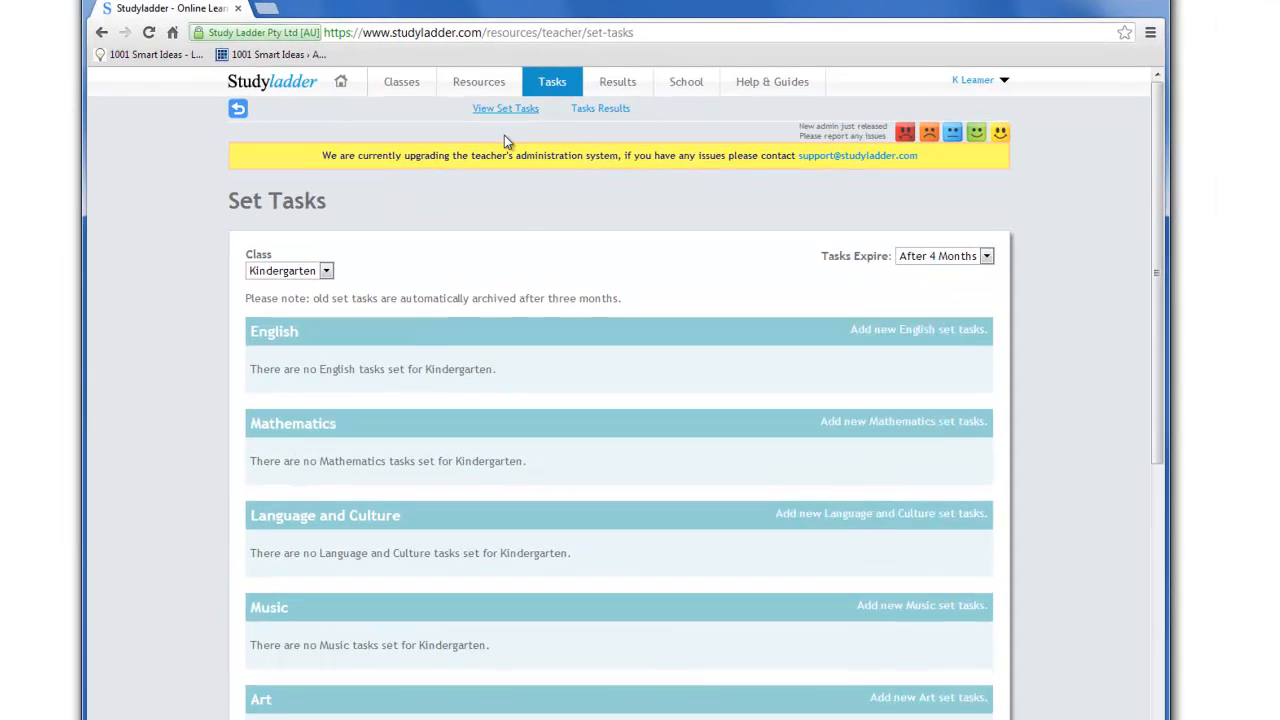
scroll(520, 265, down, 10)
scroll(522, 265, up, 10)
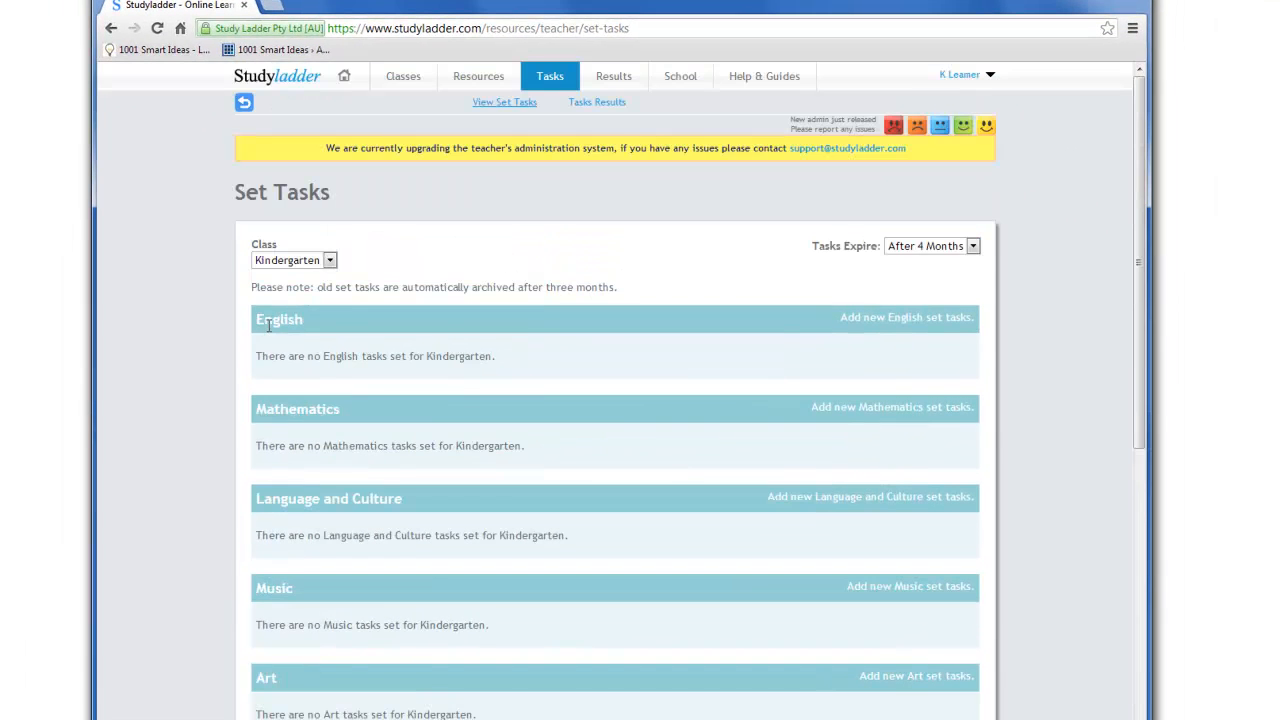
click(900, 320)
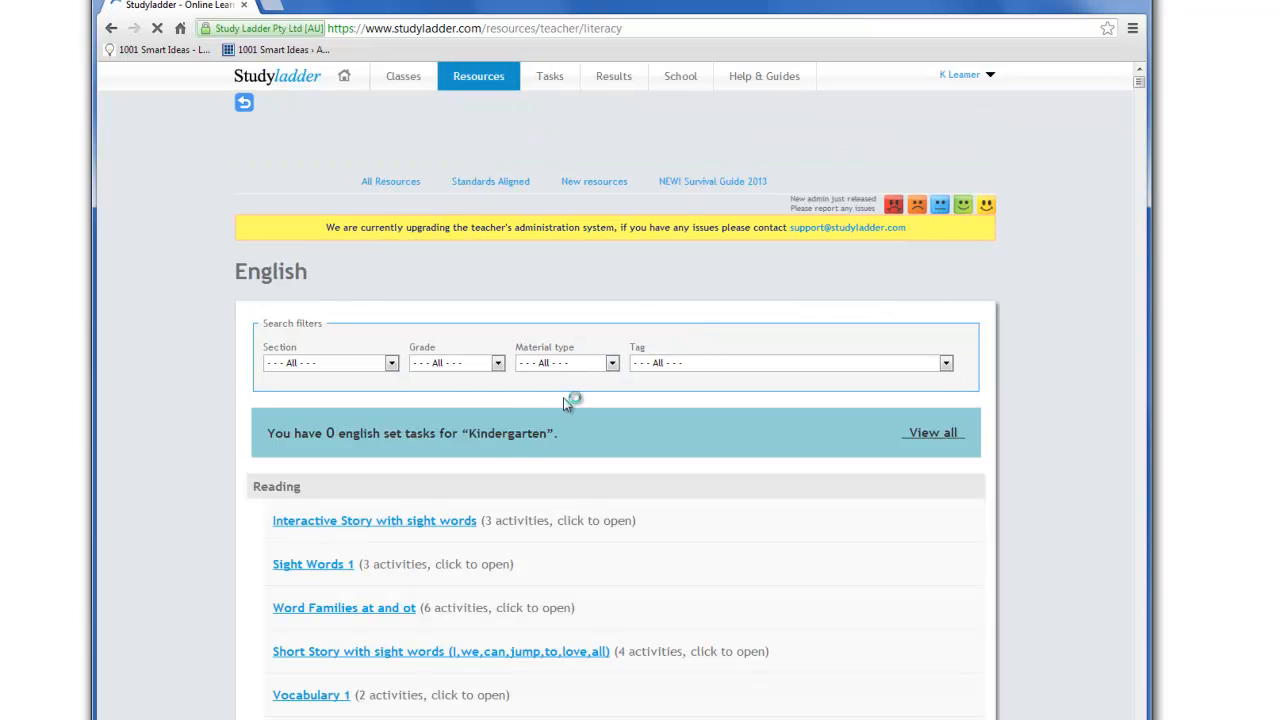
Set the "I Am Busy -Text" activity from Interactive Story with sight words as a task for the Kindergarten class
scroll(565, 403, down, 2)
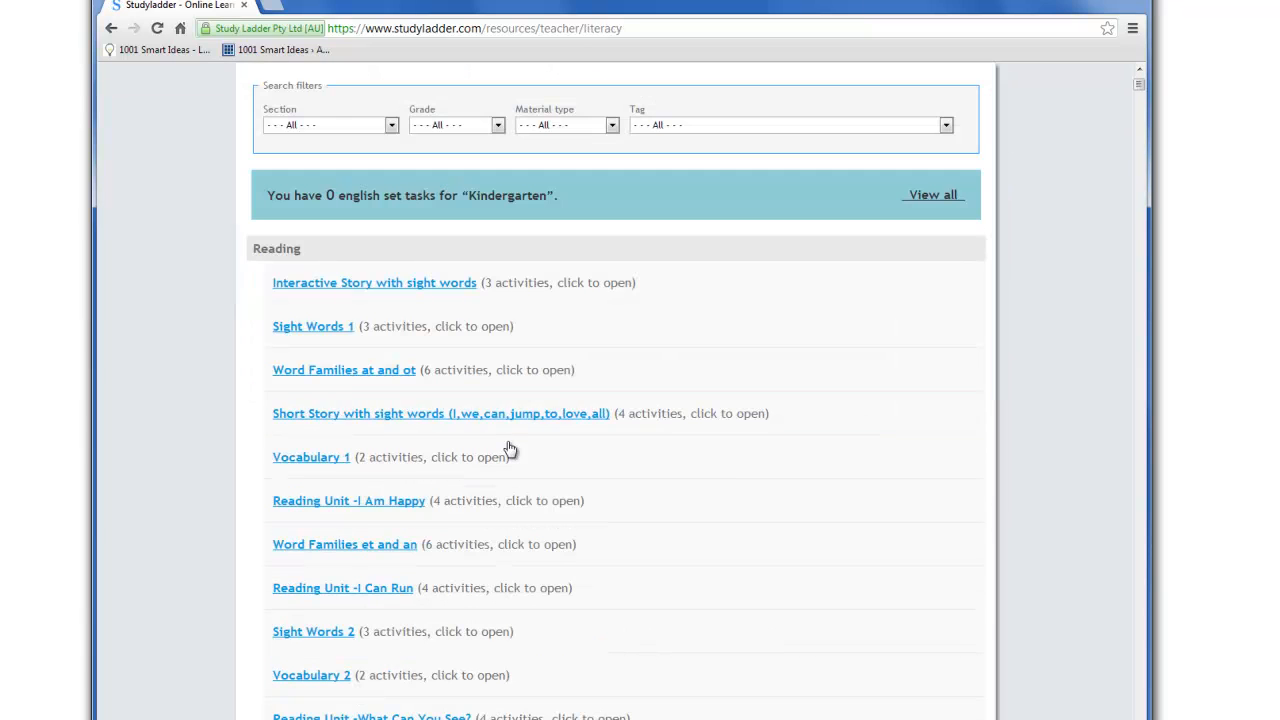
click(455, 290)
scroll(481, 362, down, 1)
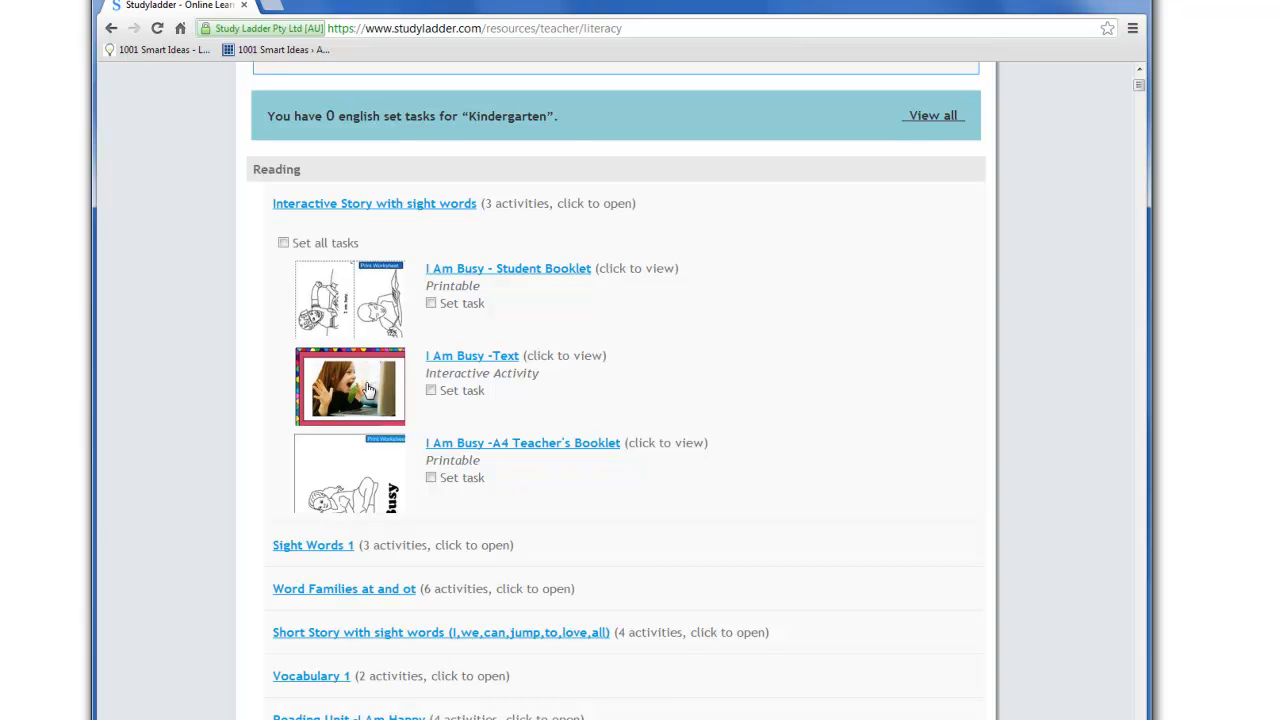
click(431, 391)
Review the class's set tasks and open the Mathematics resources for adding new tasks
scroll(646, 404, up, 3)
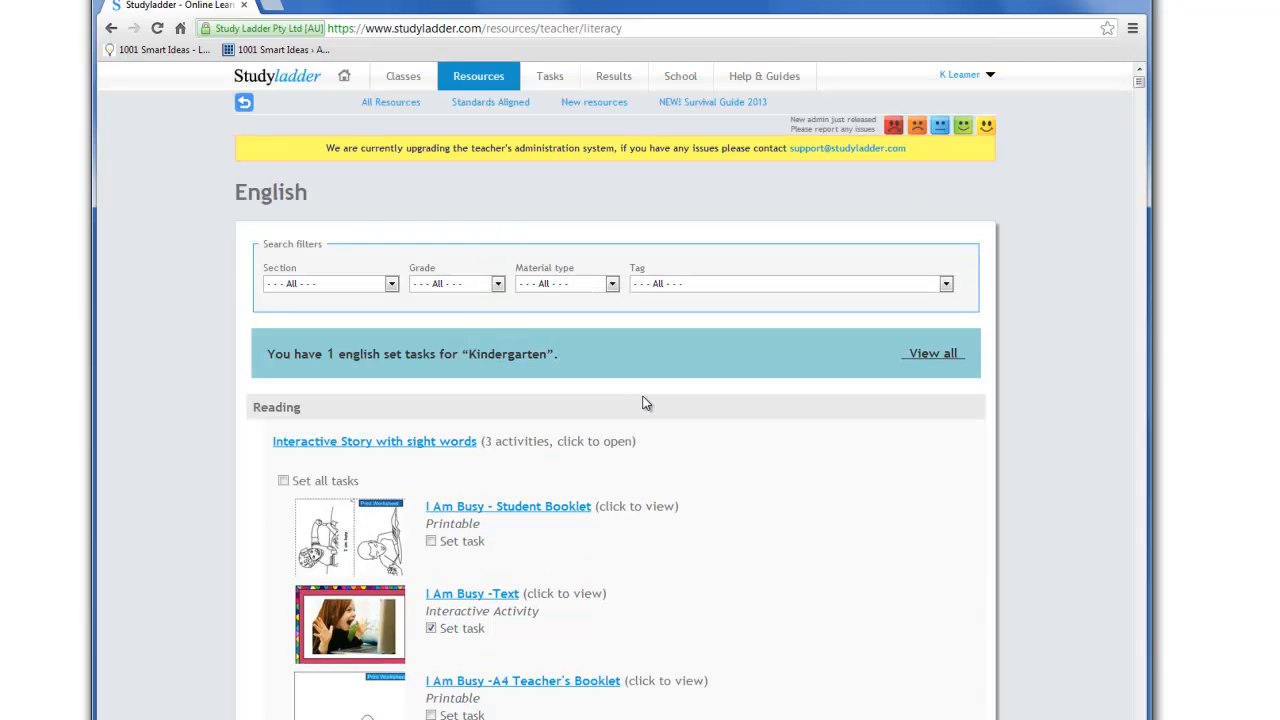
click(550, 78)
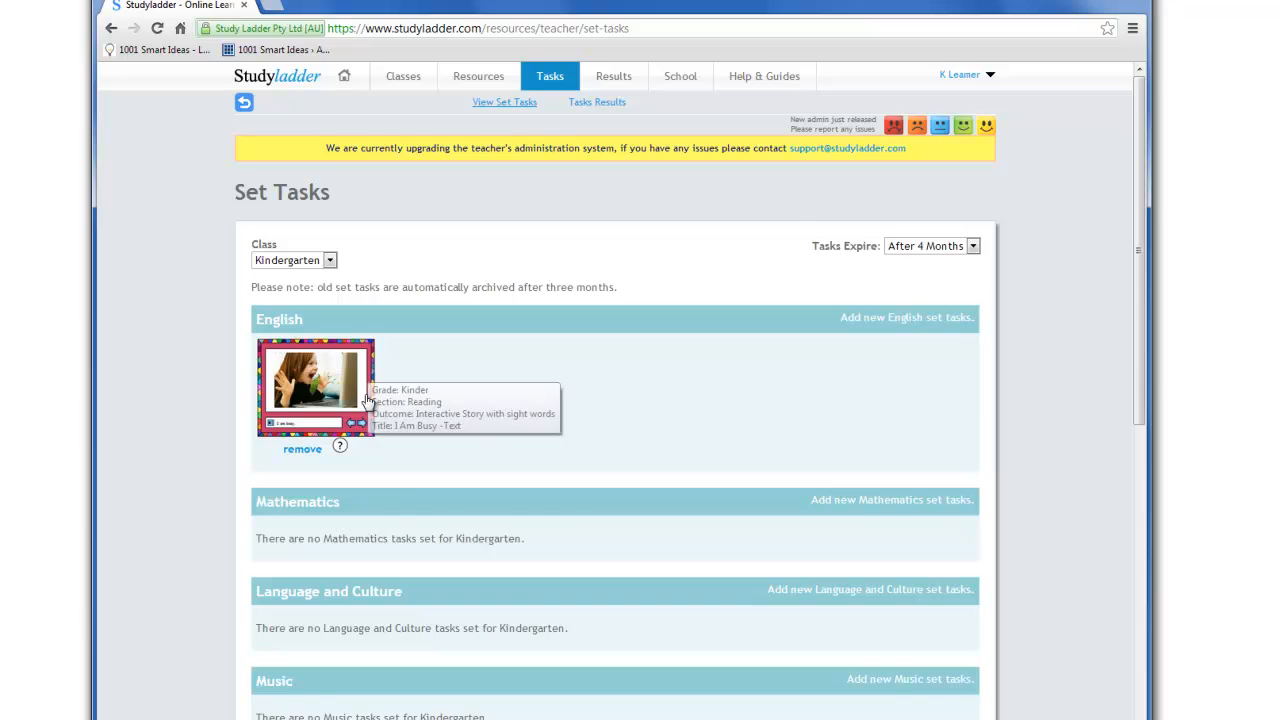
scroll(493, 402, down, 1)
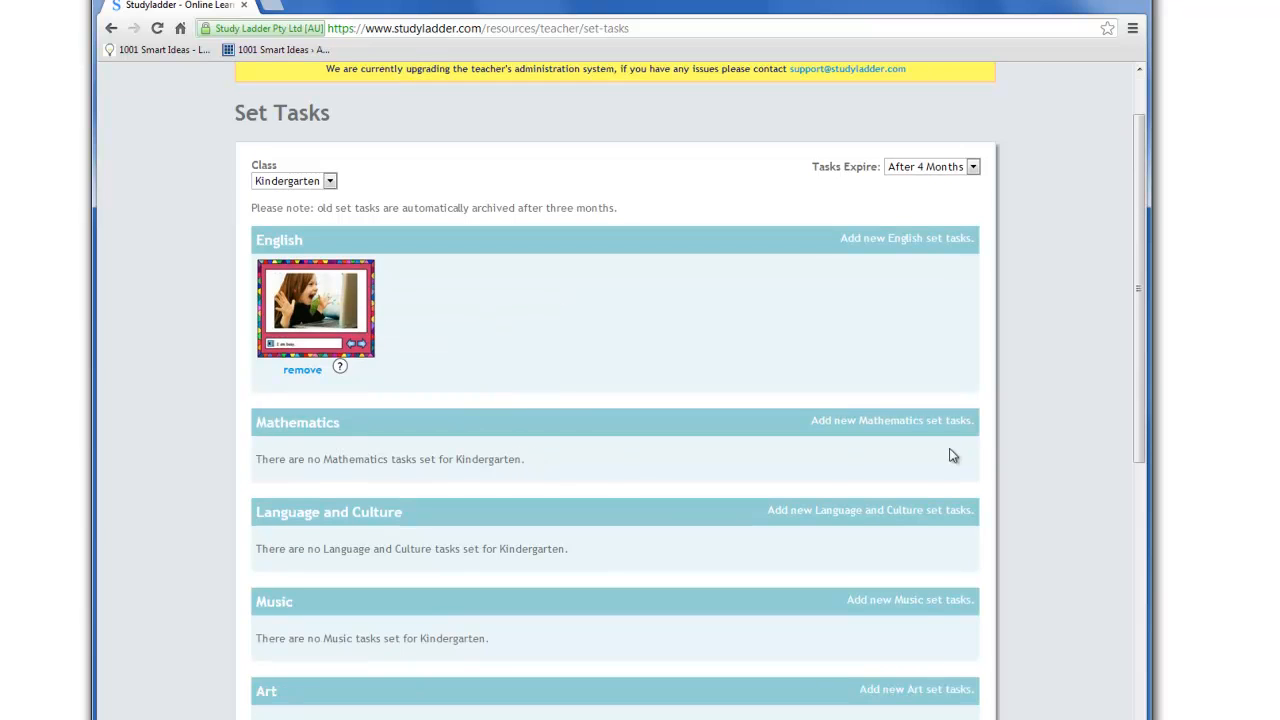
click(929, 424)
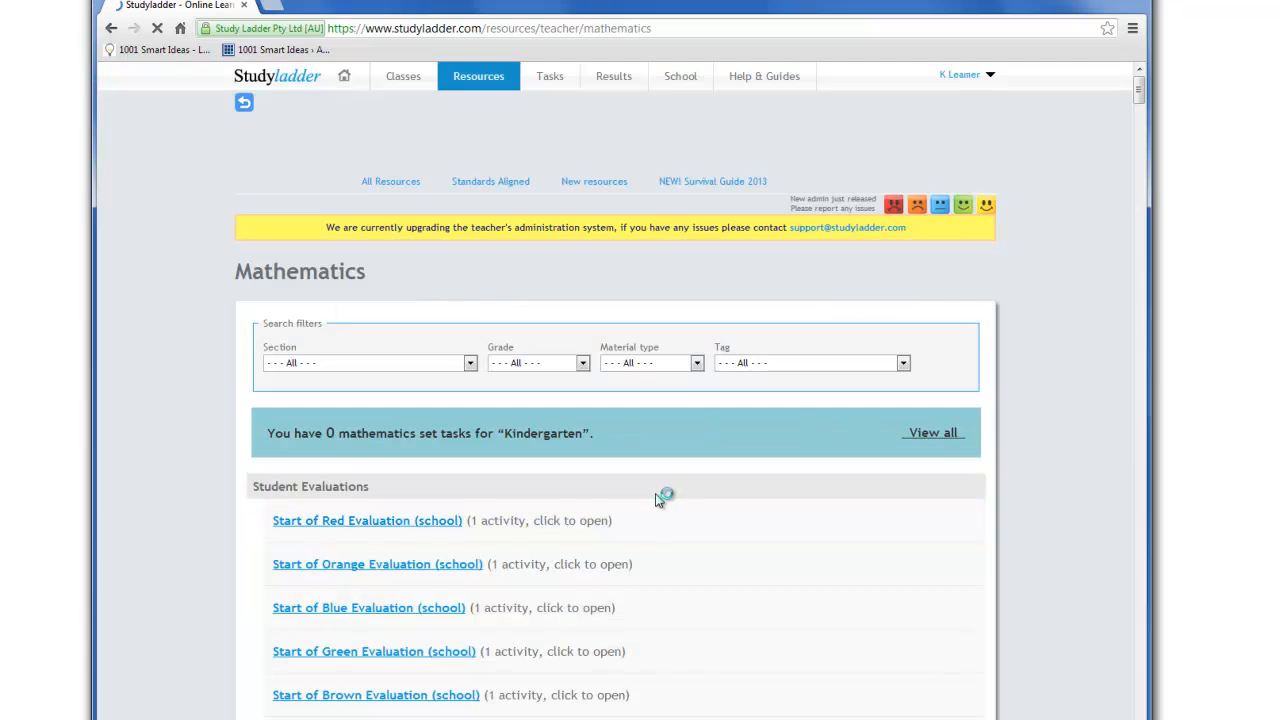
Set the "Let's Count Together 1-10" activity from Counting Together to 10 as a task for the Kindergarten class
scroll(655, 500, down, 3)
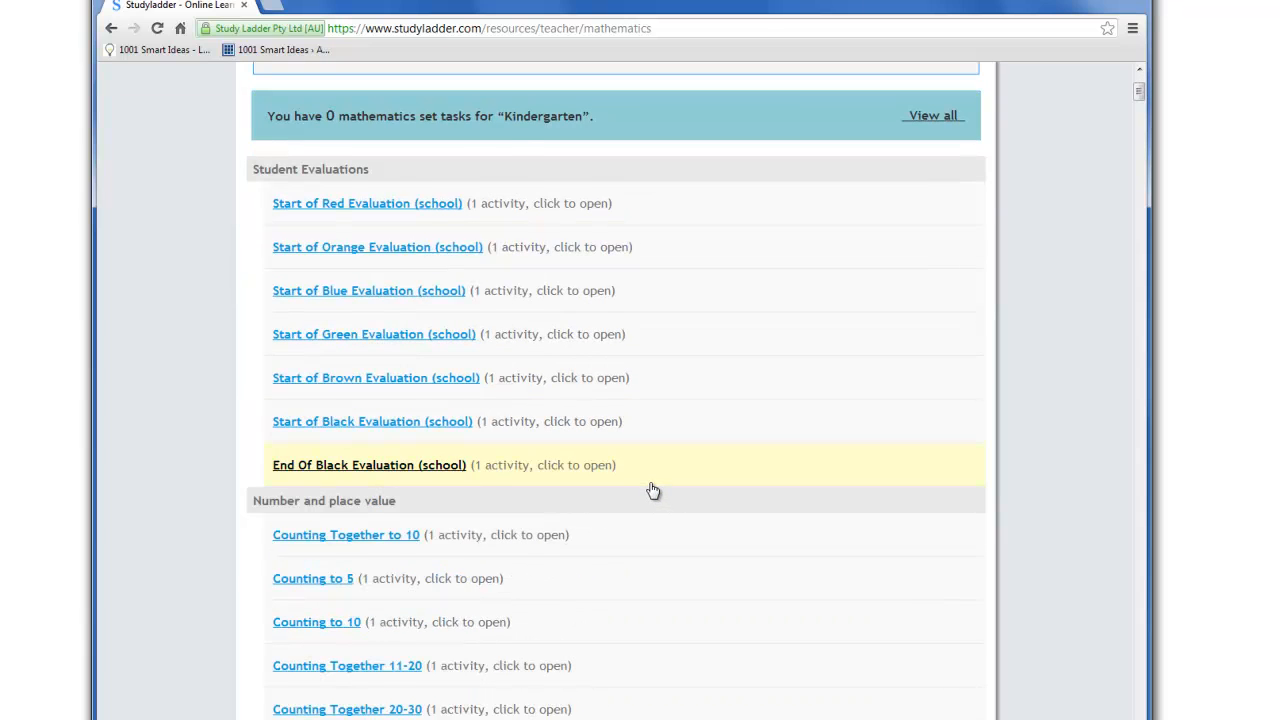
scroll(652, 490, down, 1)
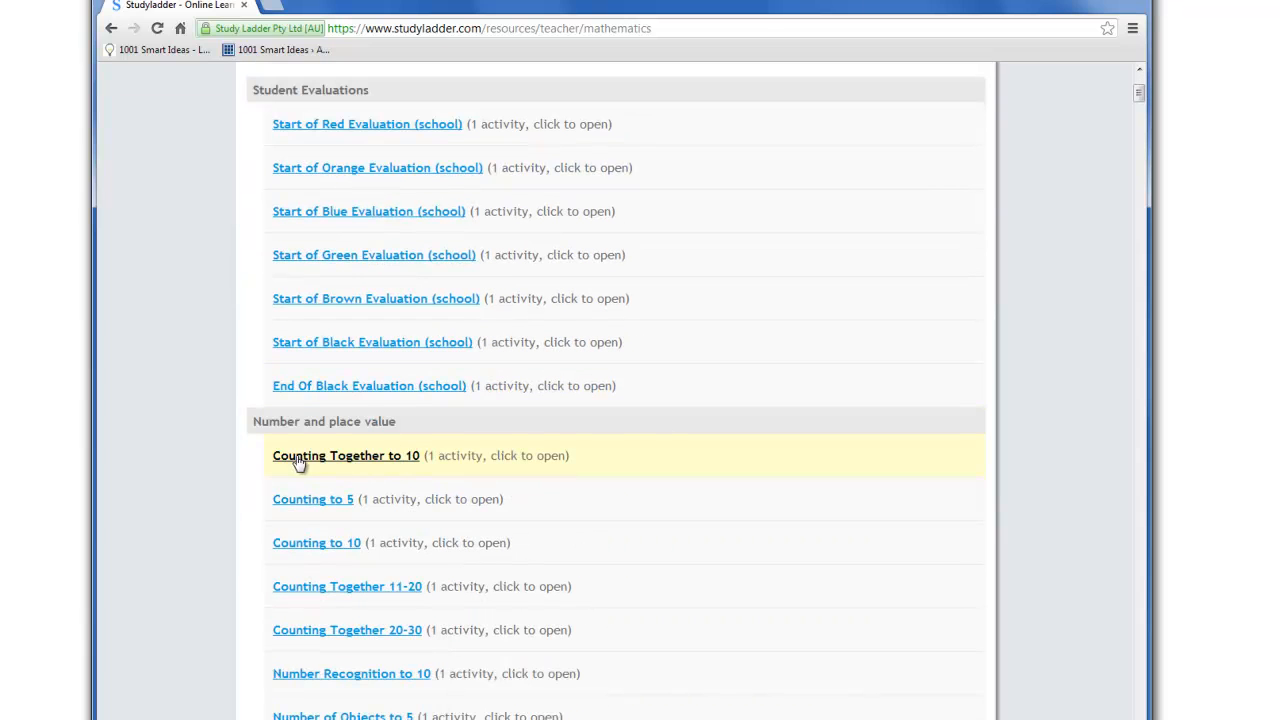
click(365, 460)
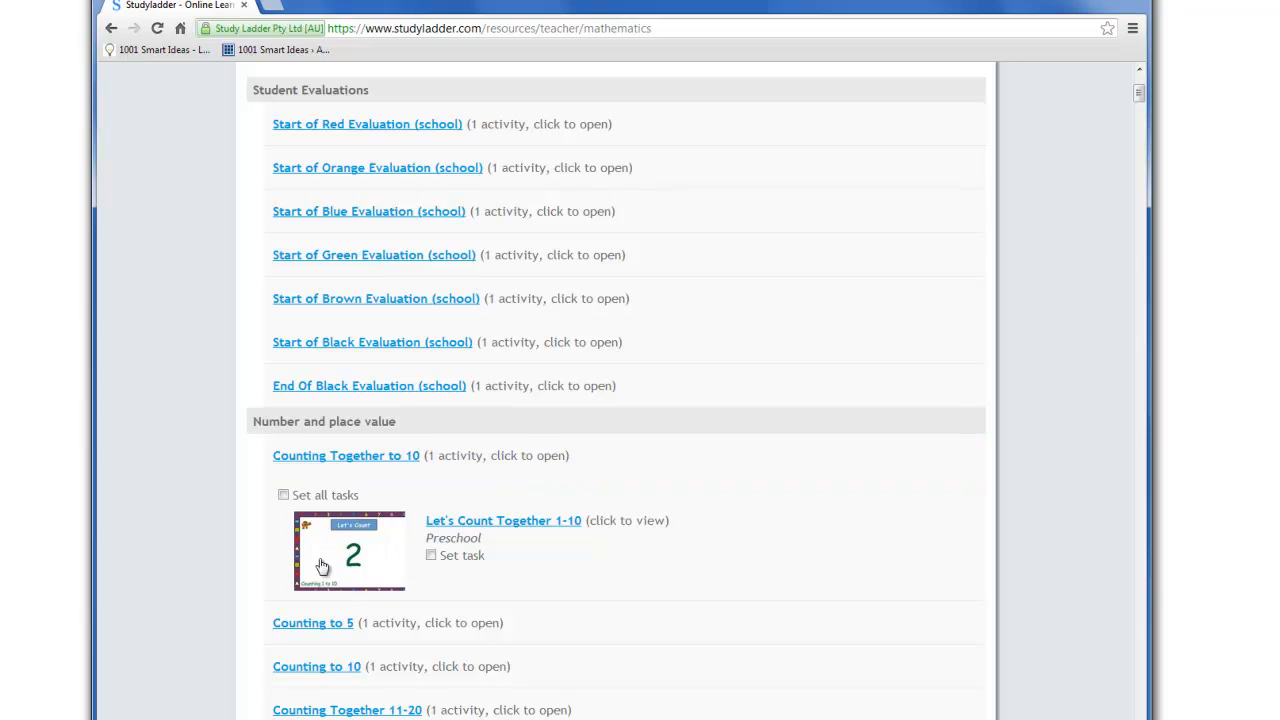
click(431, 556)
View the set tasks of the Kindergarten class and look through the subjects available for further tasks
scroll(650, 588, up, 3)
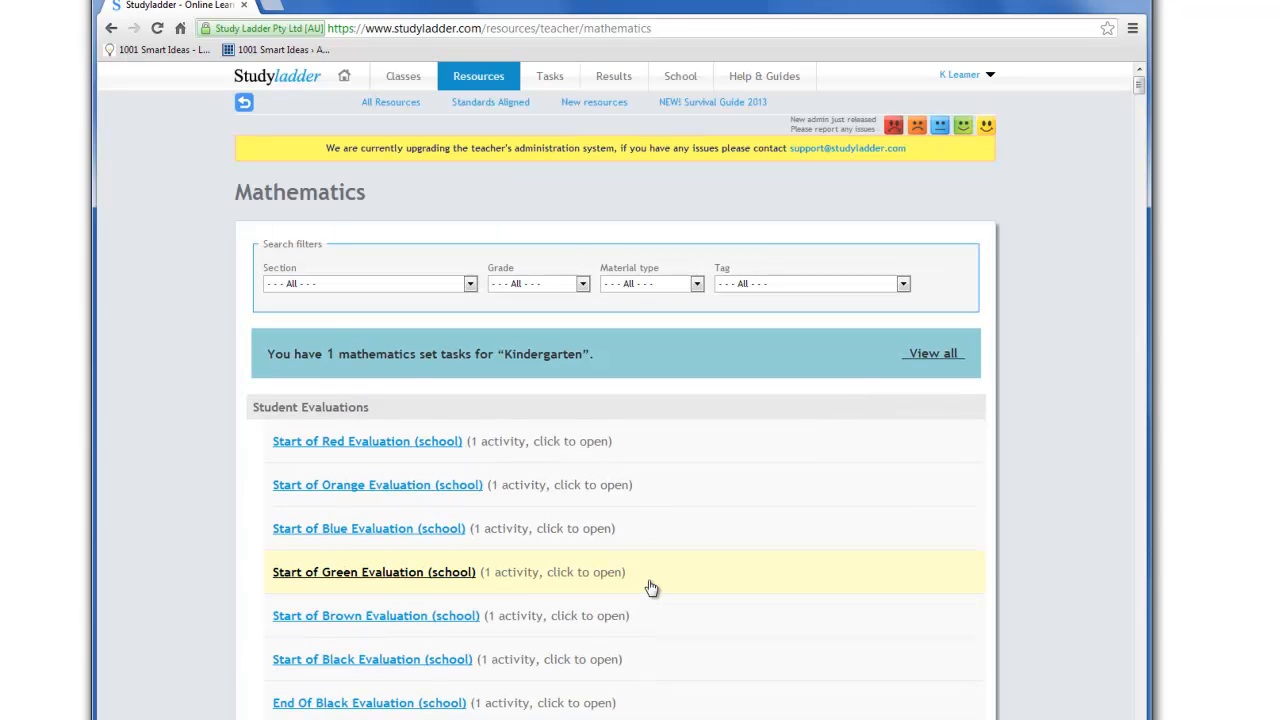
click(563, 82)
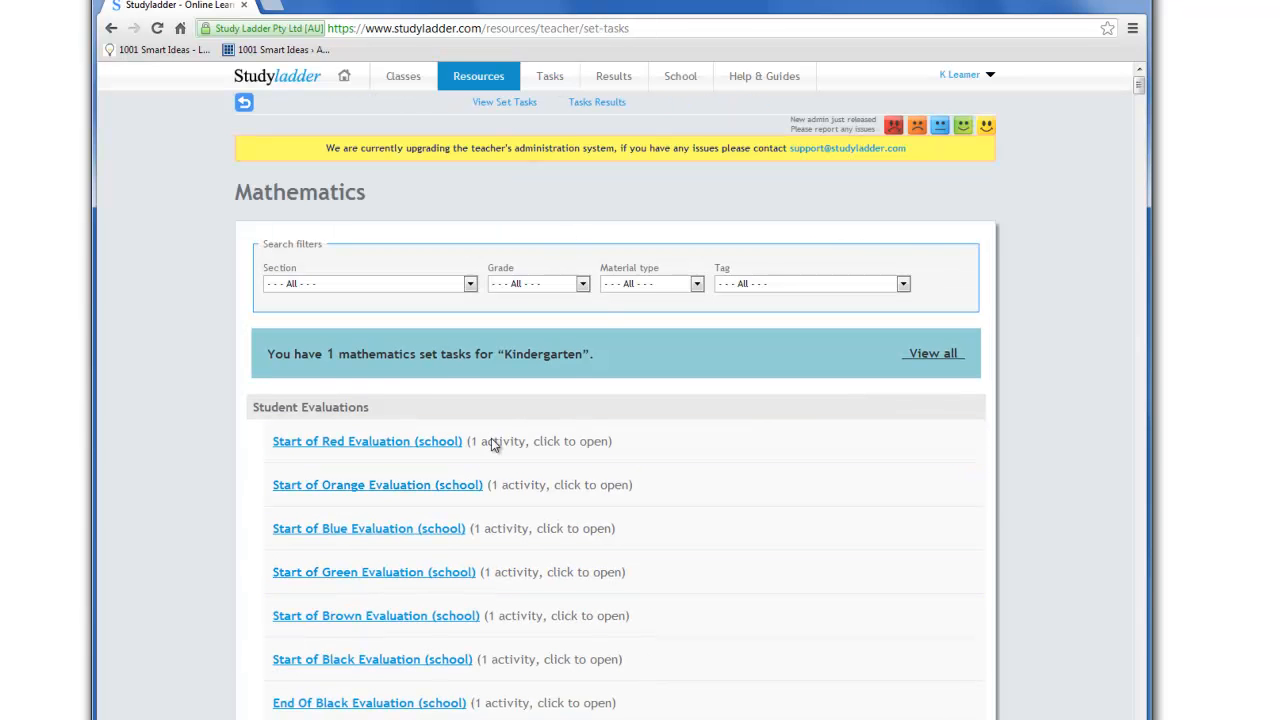
scroll(395, 382, down, 2)
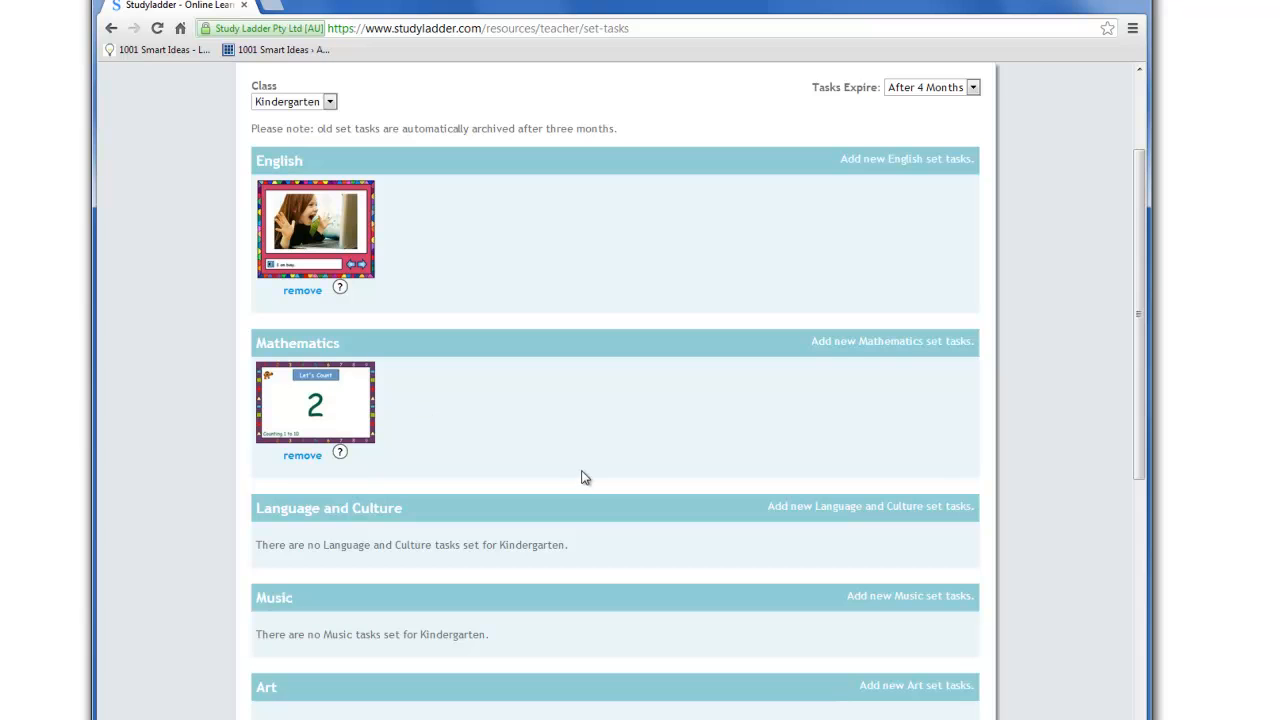
scroll(584, 479, down, 5)
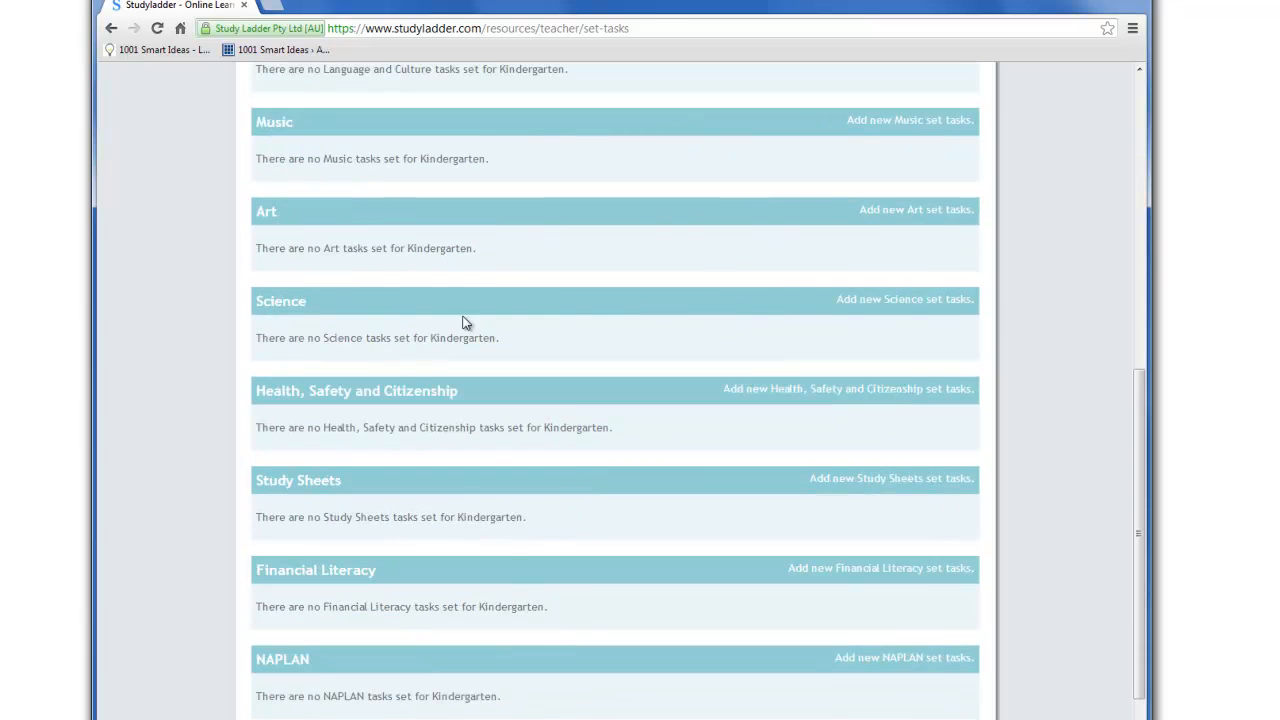
scroll(594, 580, up, 7)
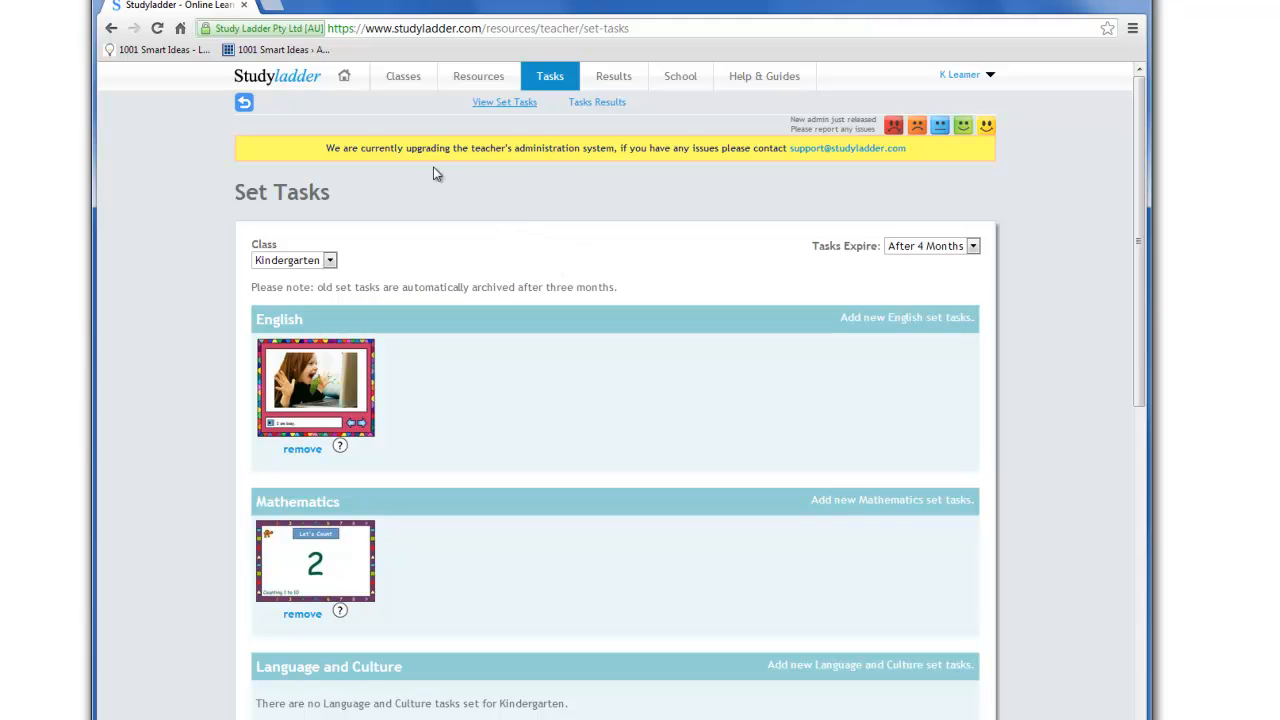
Go to Easy Login for the Kindergarten class in Manage Classes and copy the class's easy login link
mouse_move(401, 78)
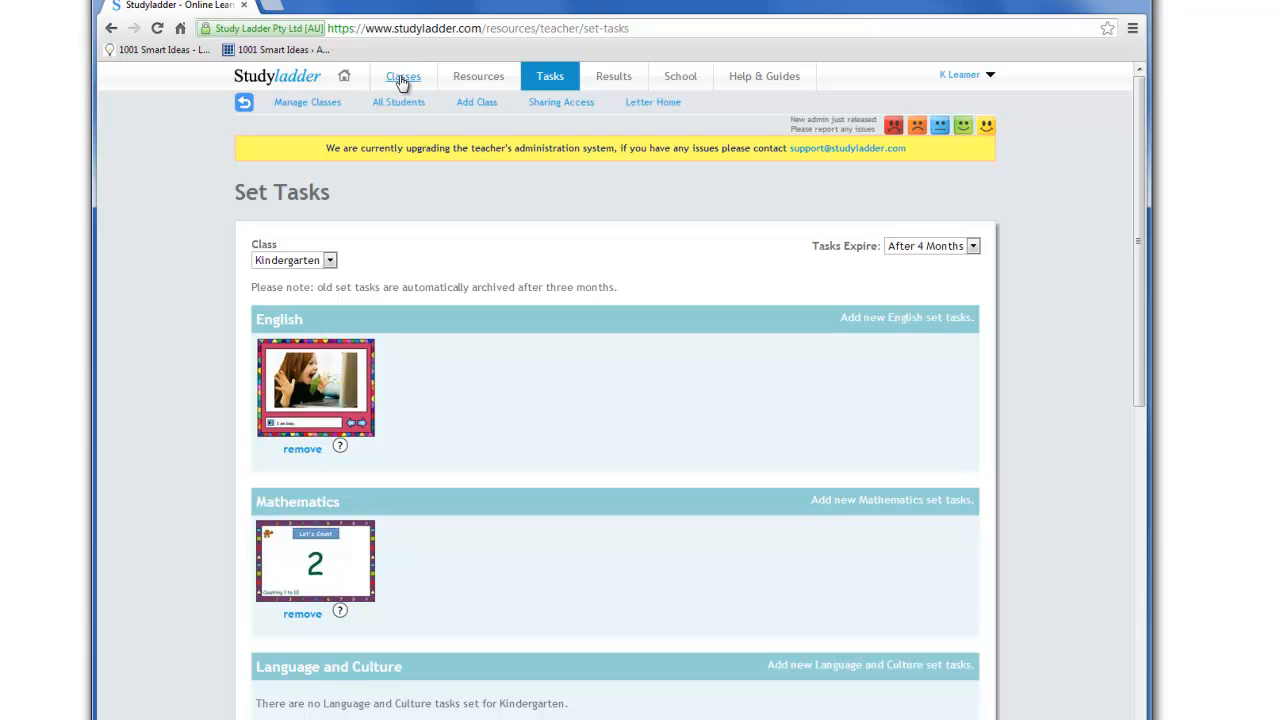
click(330, 107)
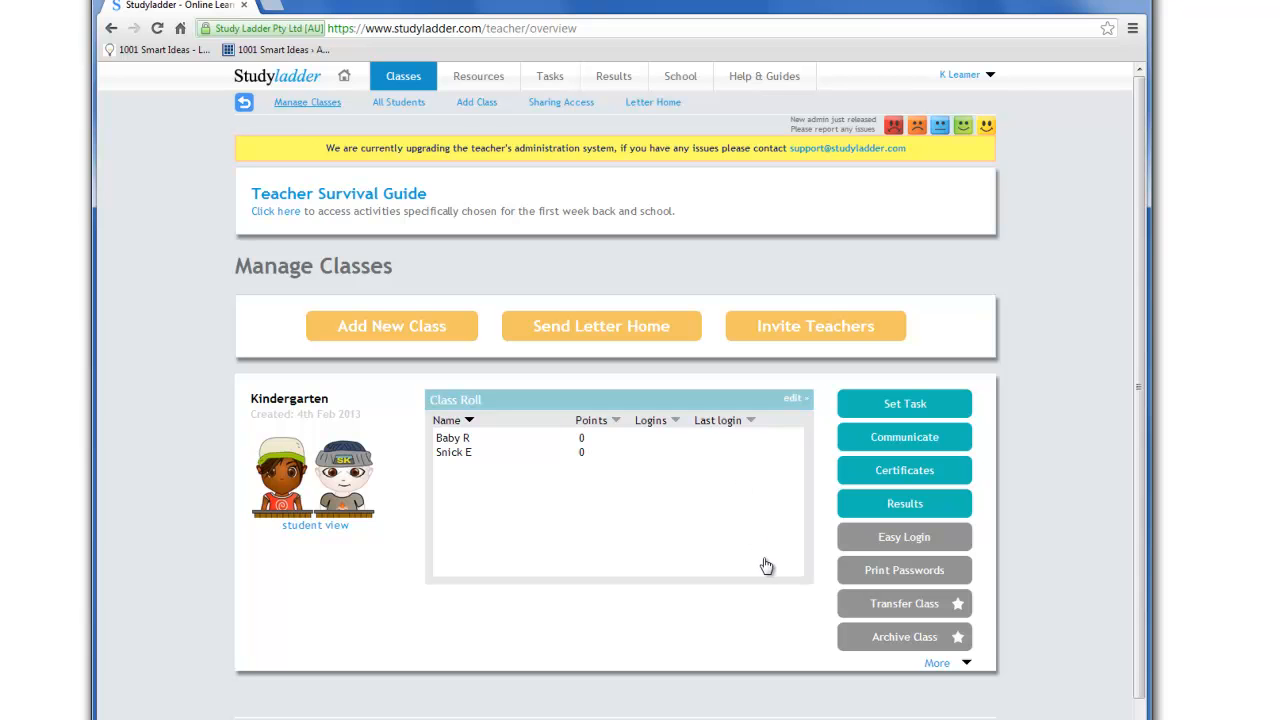
click(906, 543)
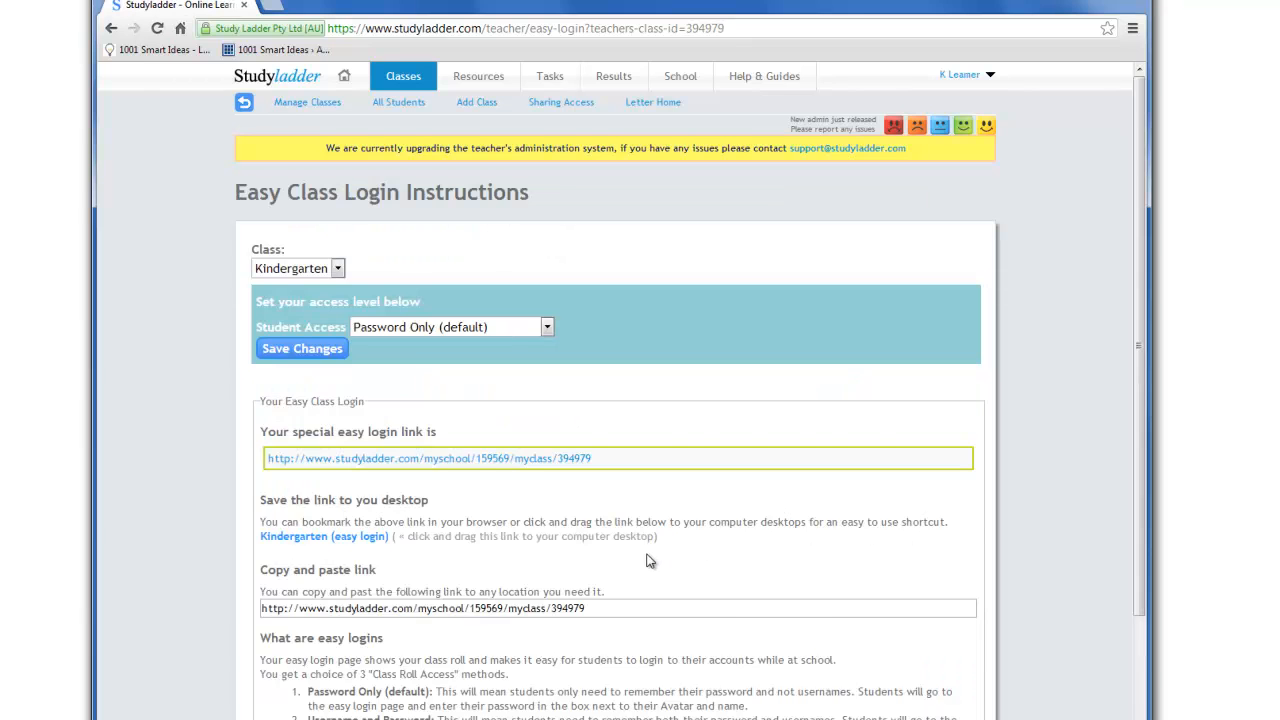
scroll(646, 561, down, 1)
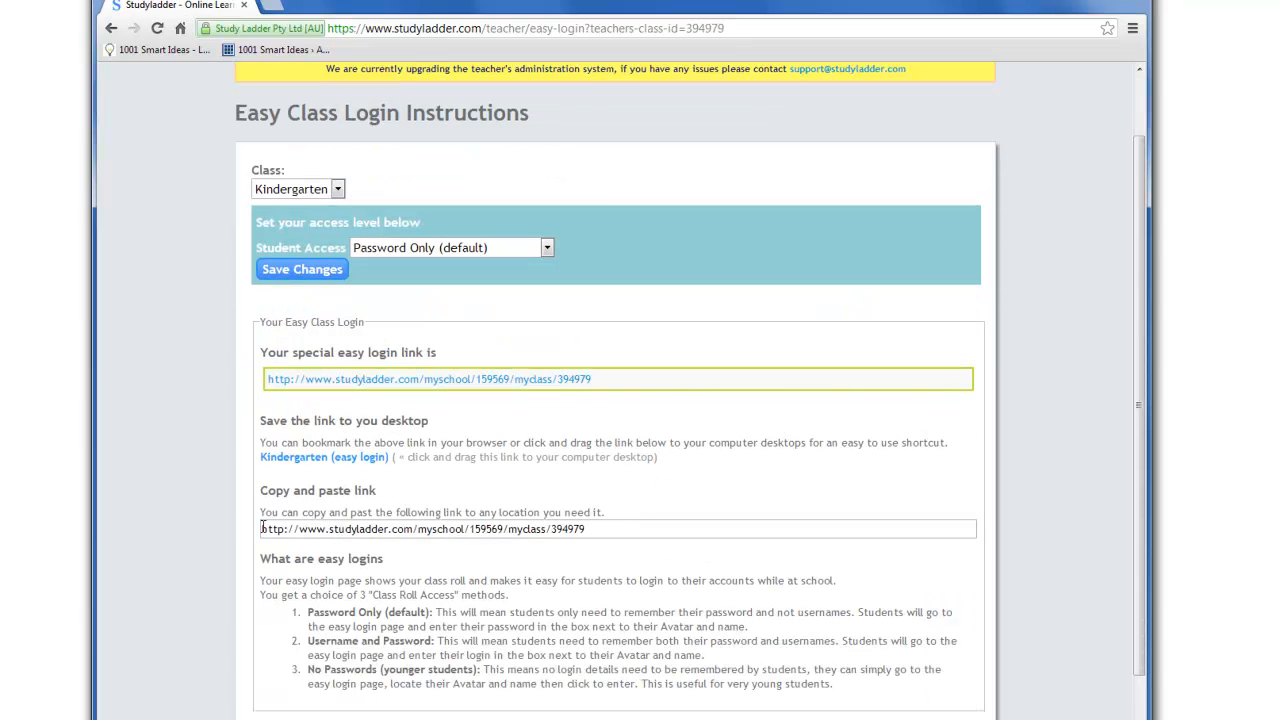
drag(598, 529, 251, 529)
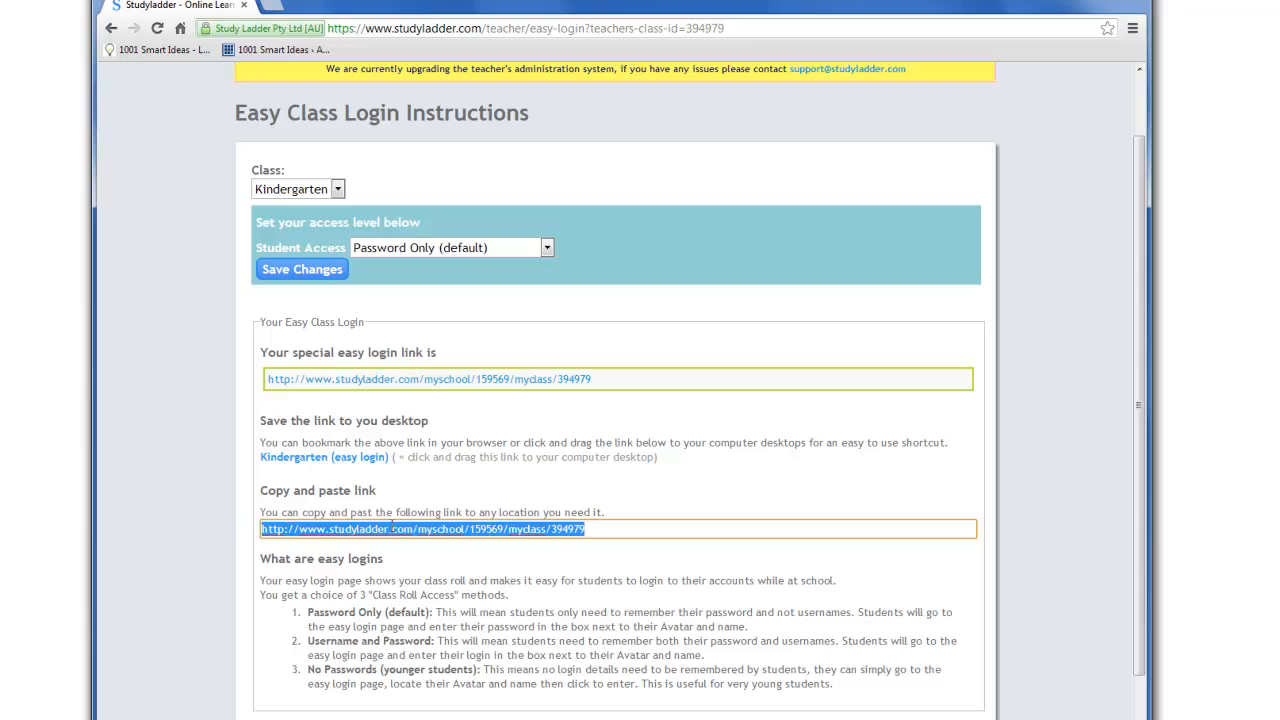
right_click(421, 531)
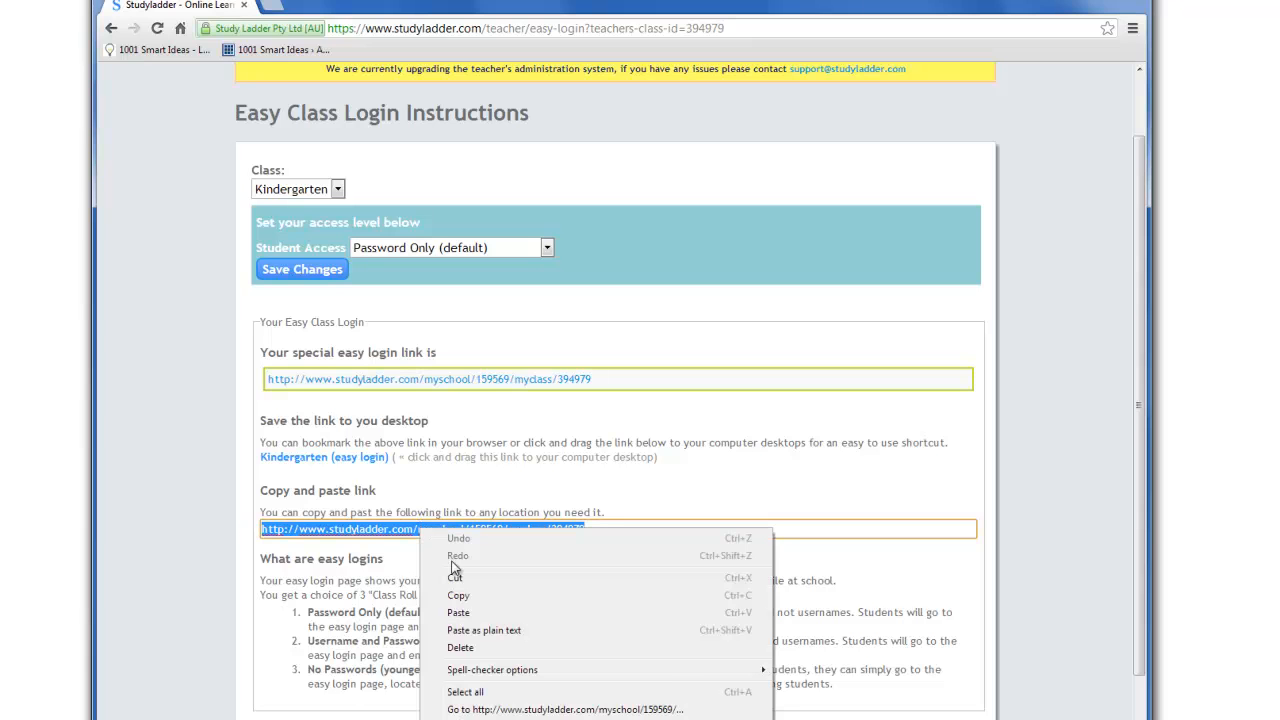
click(470, 601)
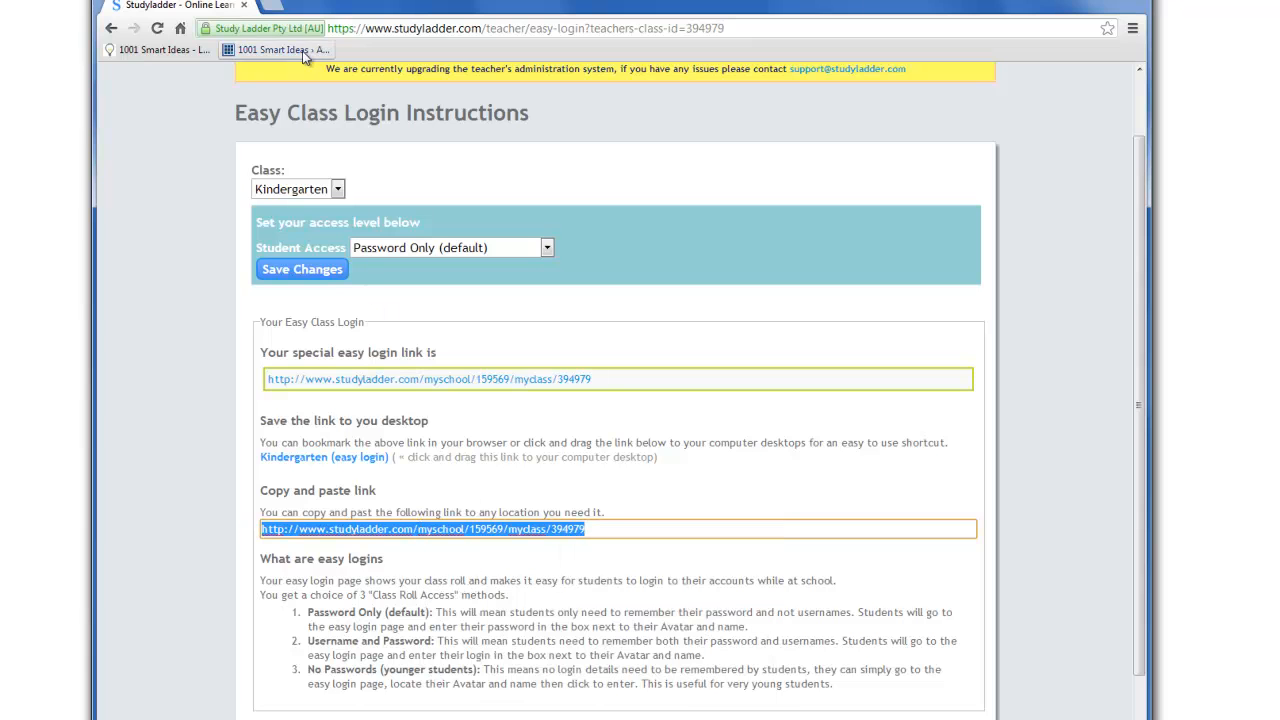
Open the copied easy login link in a new browser tab to reach the Kindergarten class roll
click(272, 6)
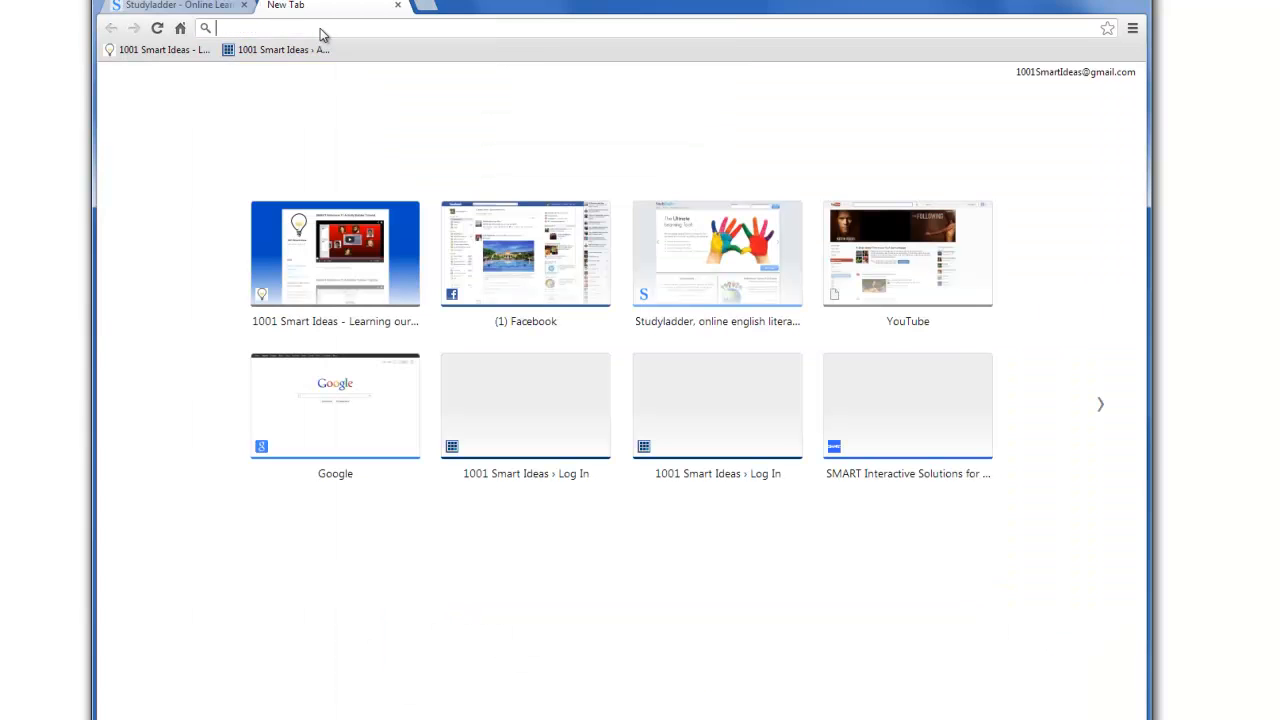
right_click(322, 31)
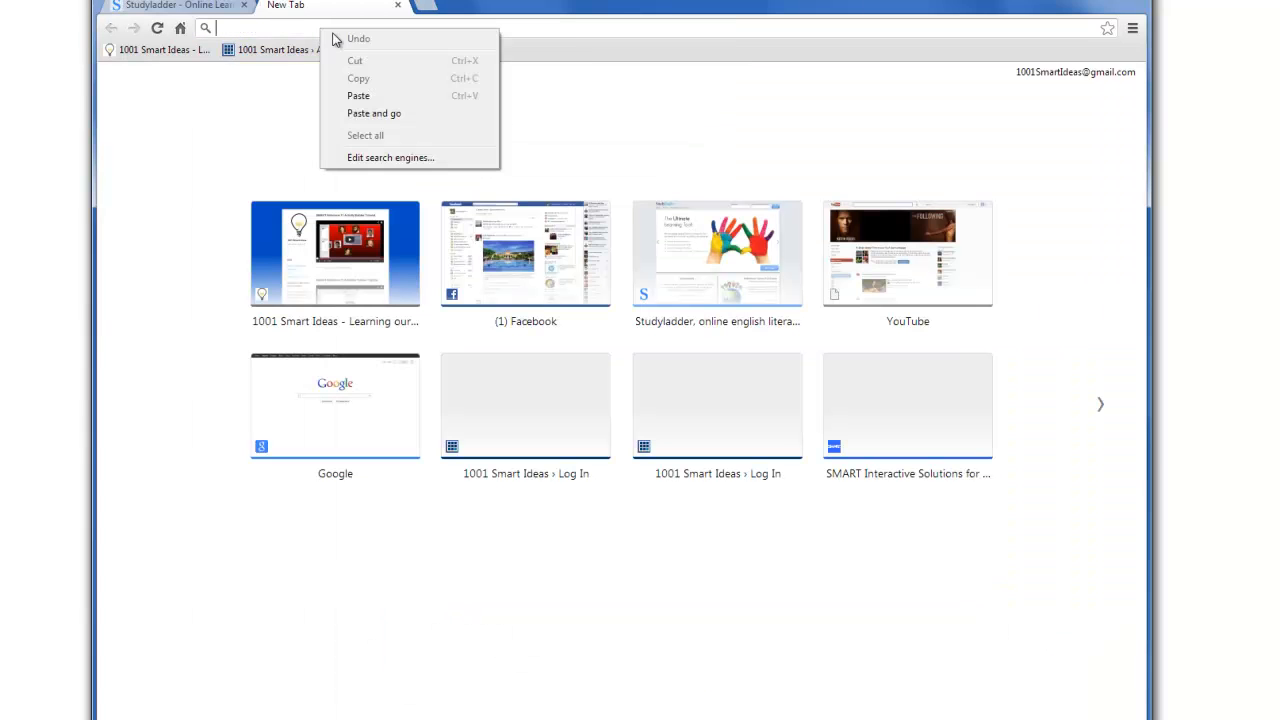
click(360, 96)
key(Return)
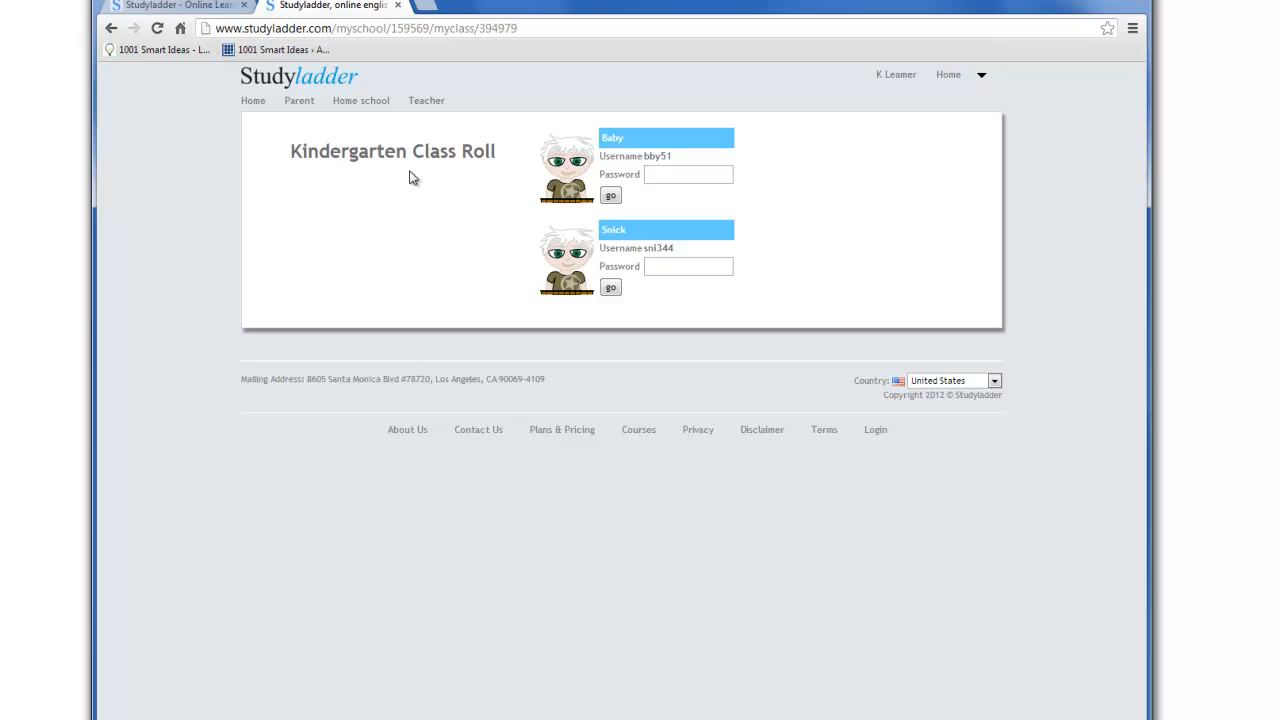
Log in as the first student on the class roll with the student's password and look over the English and Mathematics set tasks
click(657, 175)
click(670, 267)
click(512, 29)
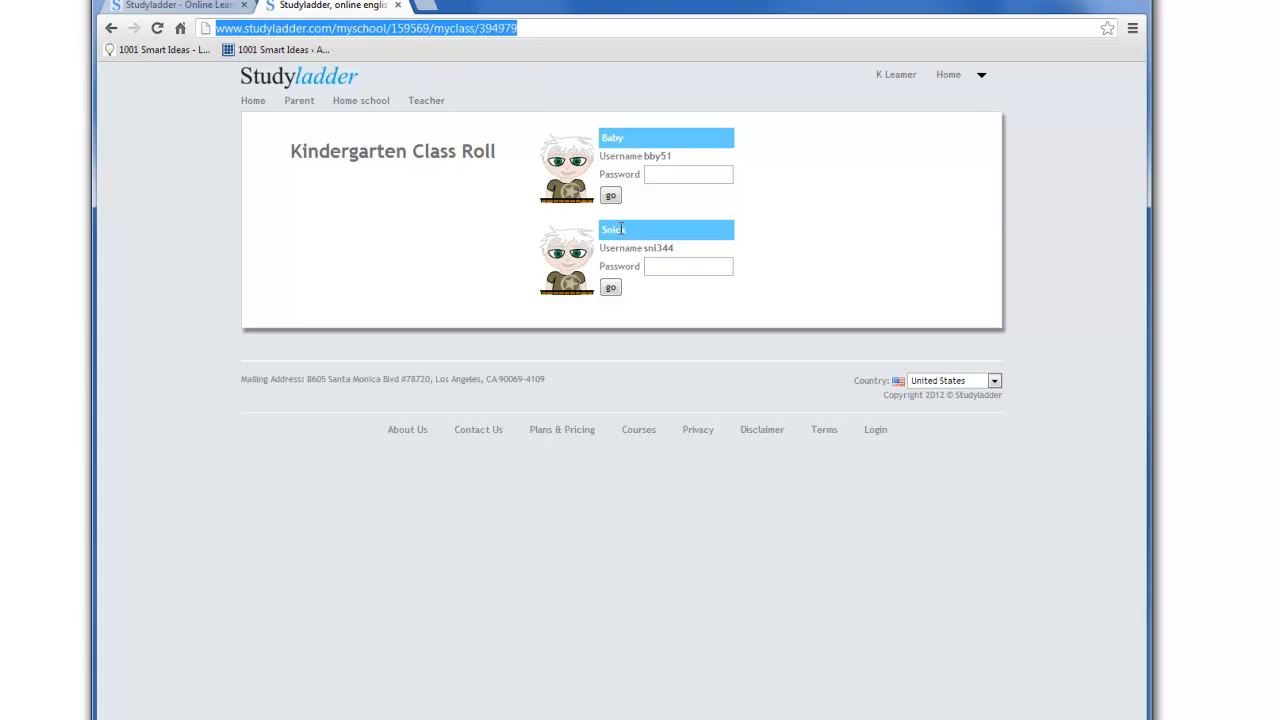
click(663, 173)
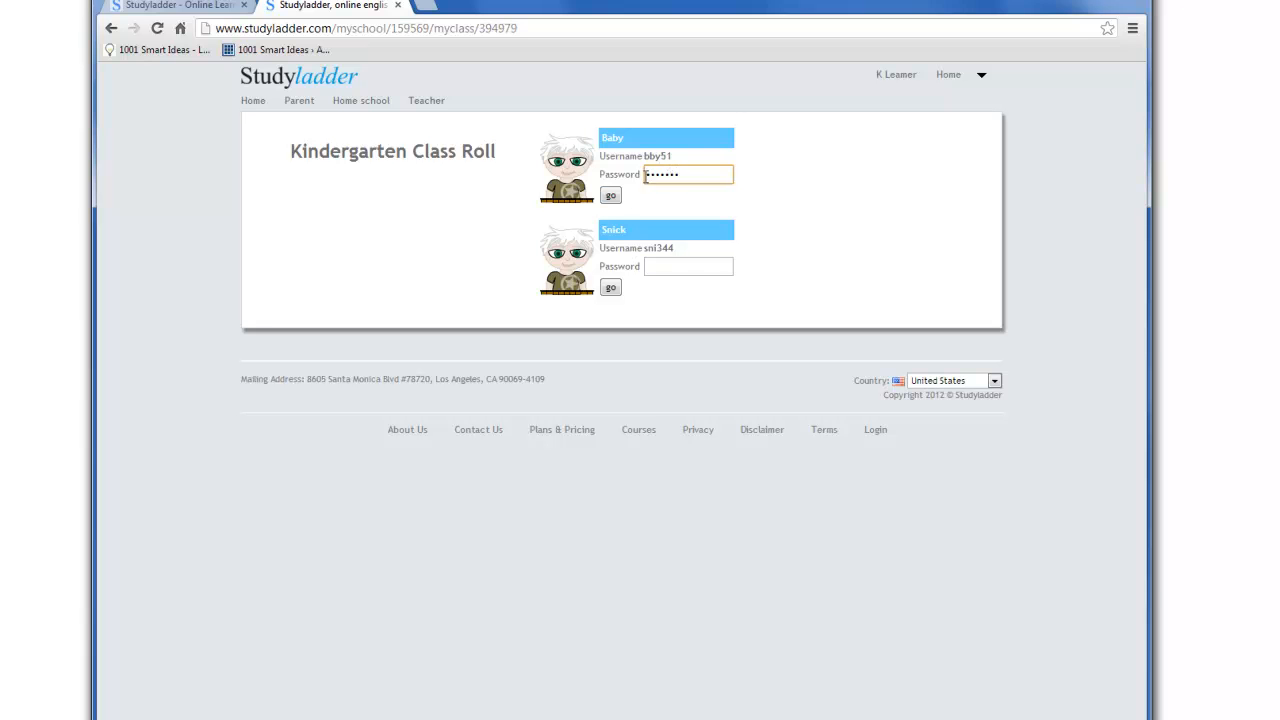
click(611, 197)
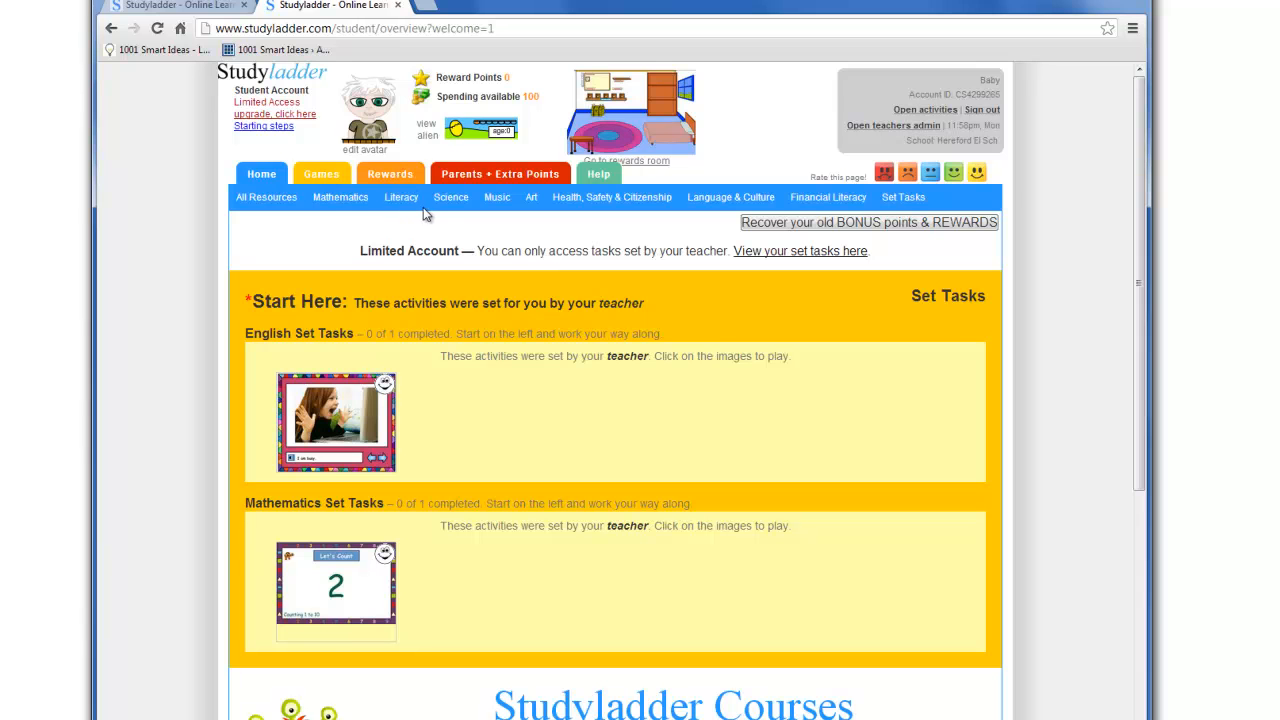
scroll(535, 420, down, 2)
scroll(535, 420, up, 2)
scroll(500, 388, down, 4)
scroll(500, 388, up, 4)
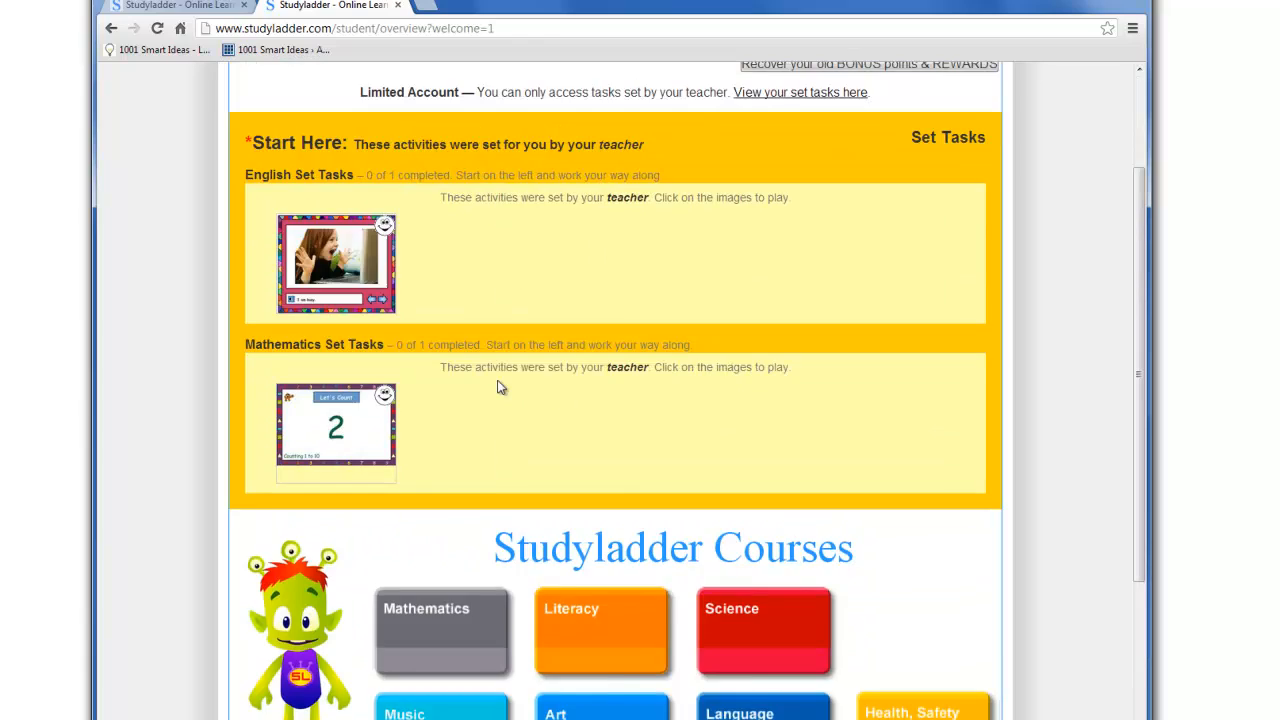